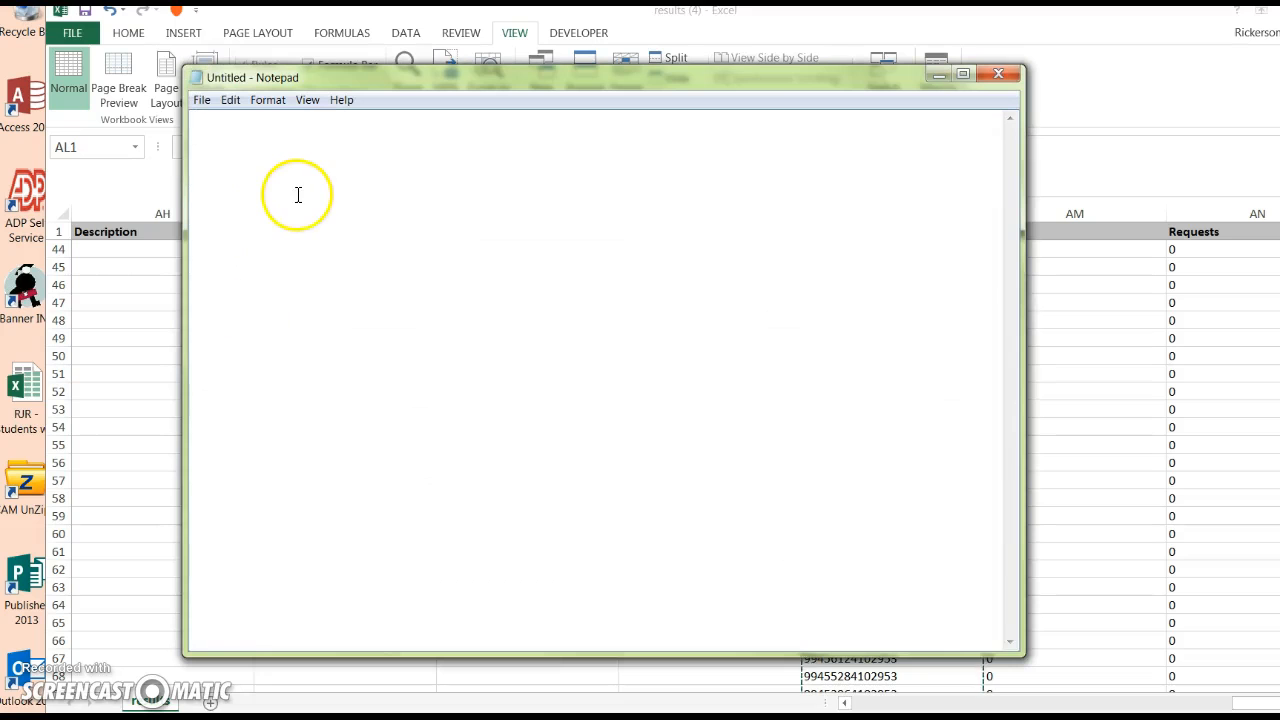
Paste the copied MMS ID column into the blank Notepad document and save it as the text file 33 records mms ID
{"action": "scroll", "coordinate": [341, 209], "scroll_direction": "up", "scroll_amount": 20}
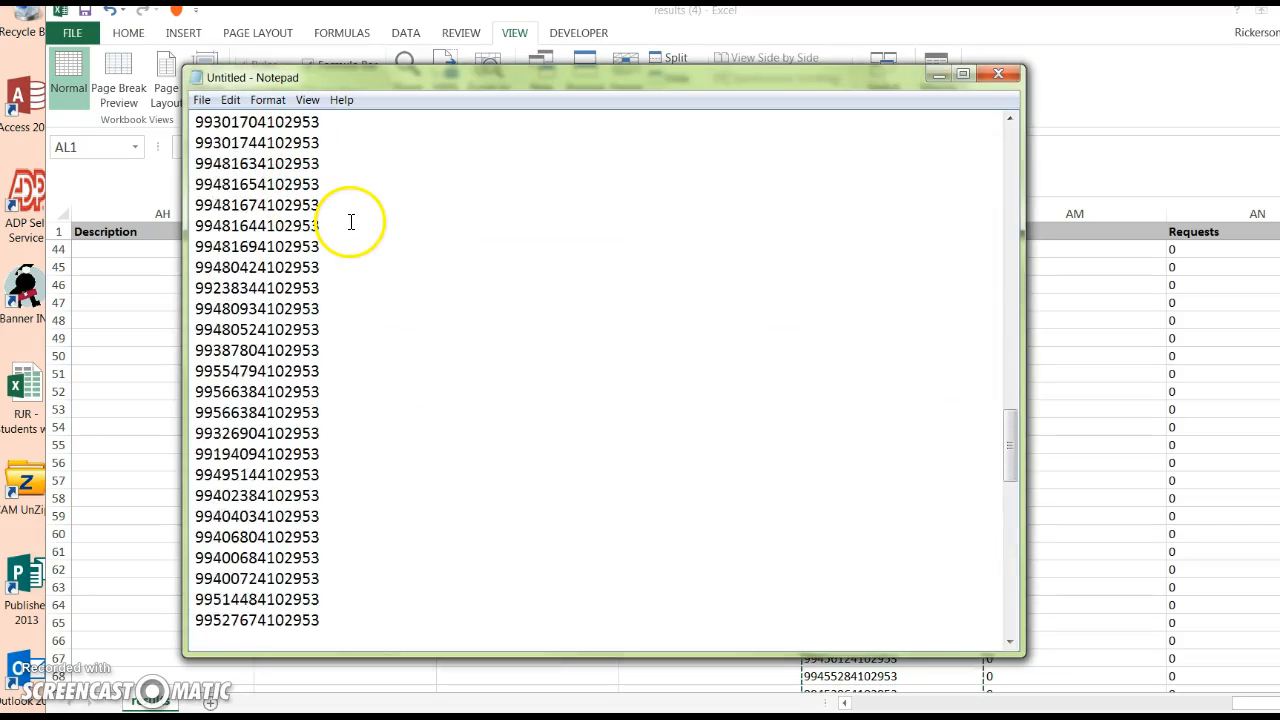
{"action": "scroll", "coordinate": [348, 221], "scroll_direction": "up", "scroll_amount": 10}
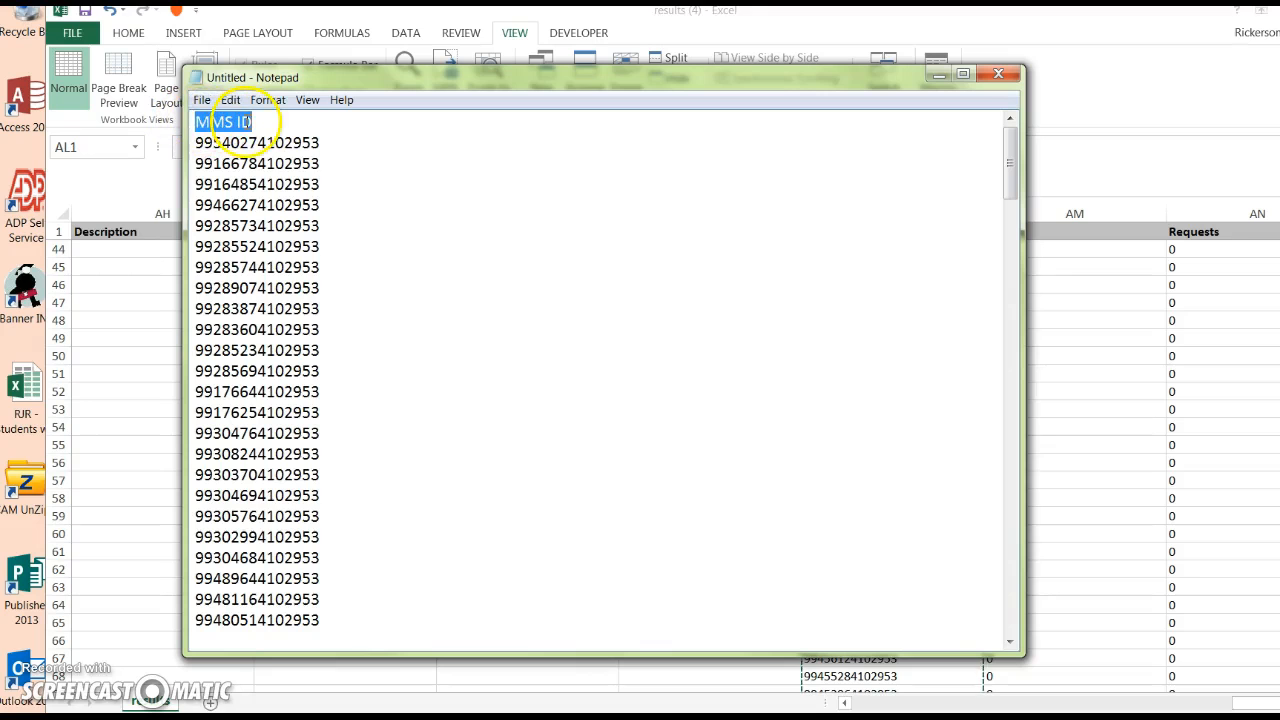
{"action": "left_click", "coordinate": [203, 101]}
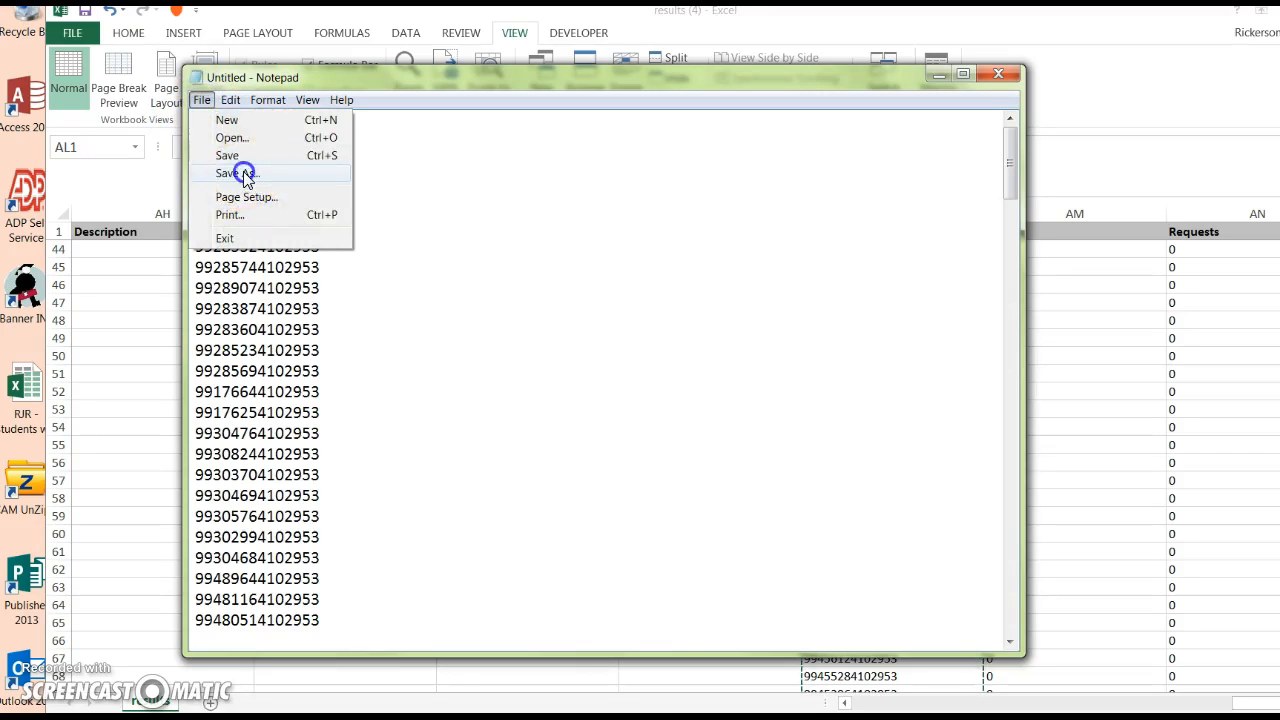
{"action": "left_click", "coordinate": [229, 172]}
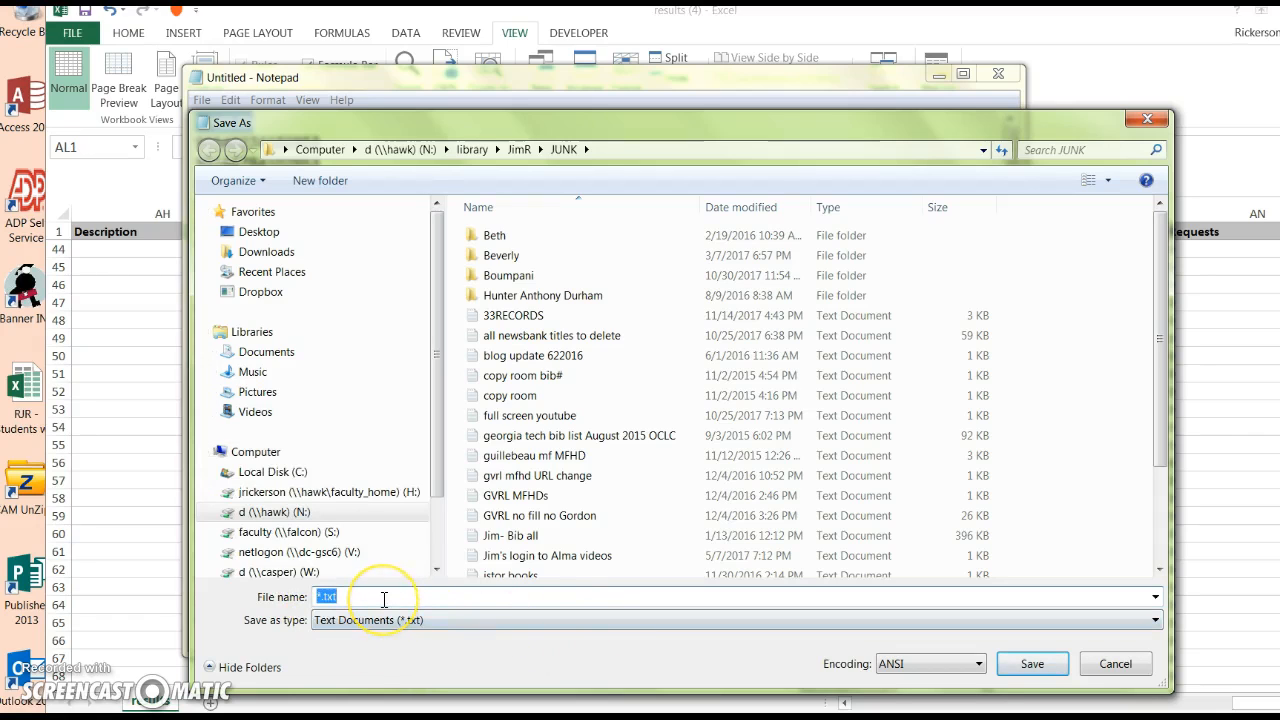
{"action": "type", "text": "33 records mms ID"}
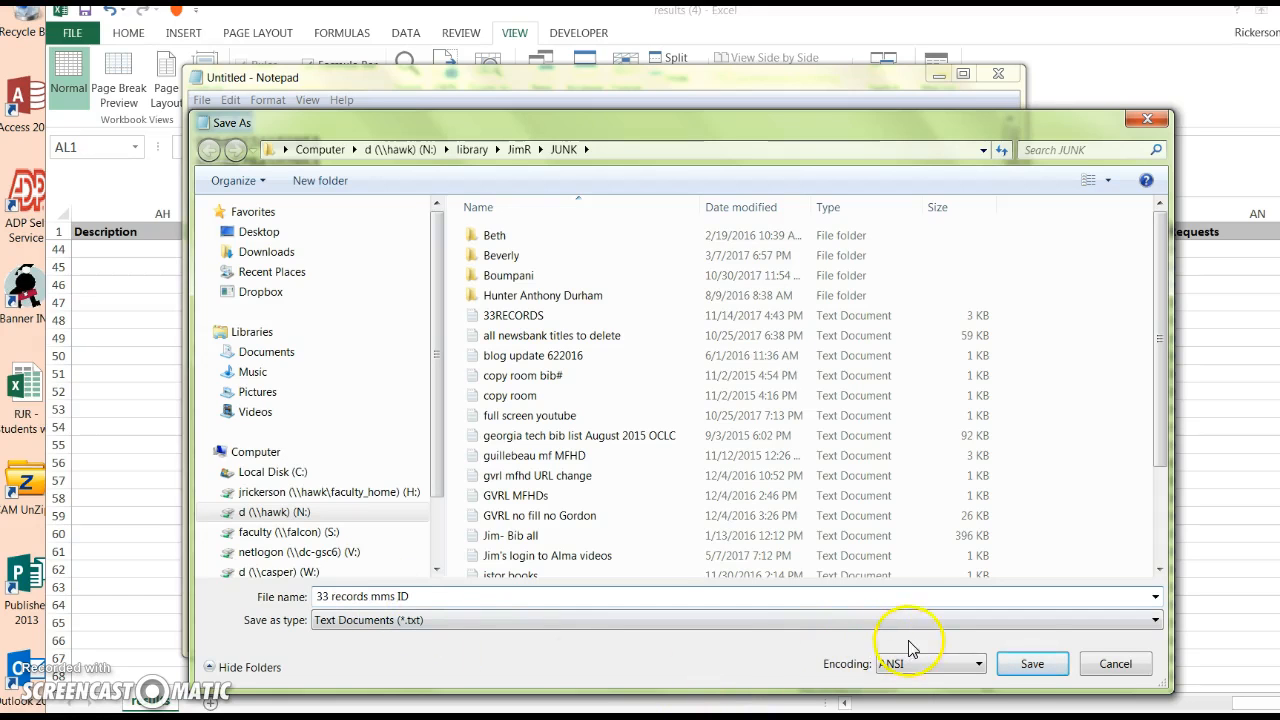
{"action": "left_click", "coordinate": [1030, 665]}
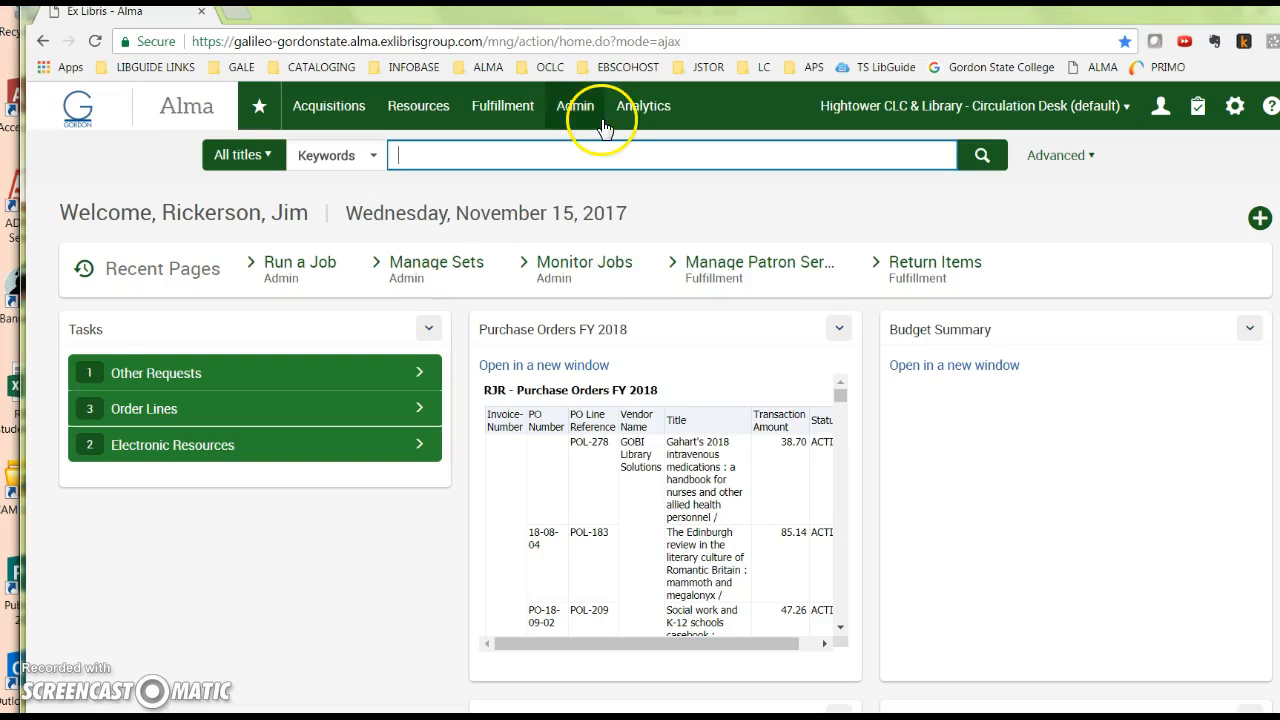
In Alma, add a new itemized set under Manage Sets and name it 33 records MMS IDs
{"action": "left_click", "coordinate": [584, 114]}
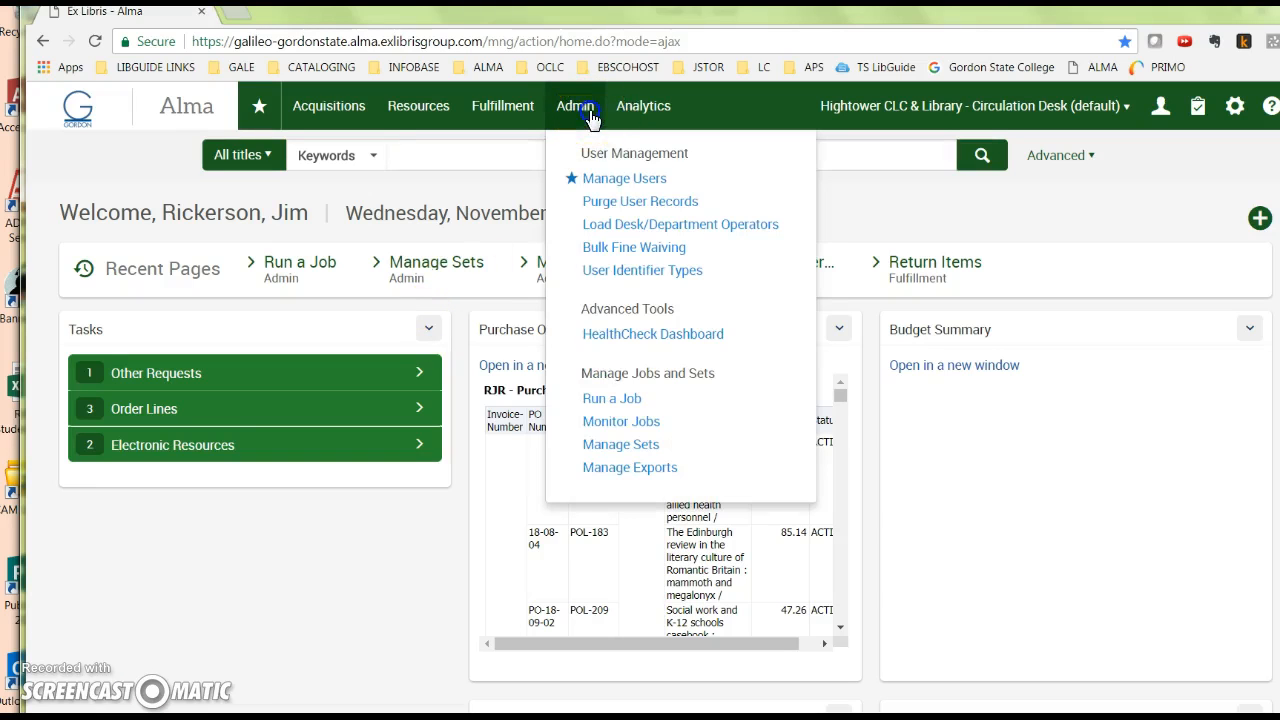
{"action": "left_click", "coordinate": [620, 446]}
{"action": "left_click", "coordinate": [1087, 328]}
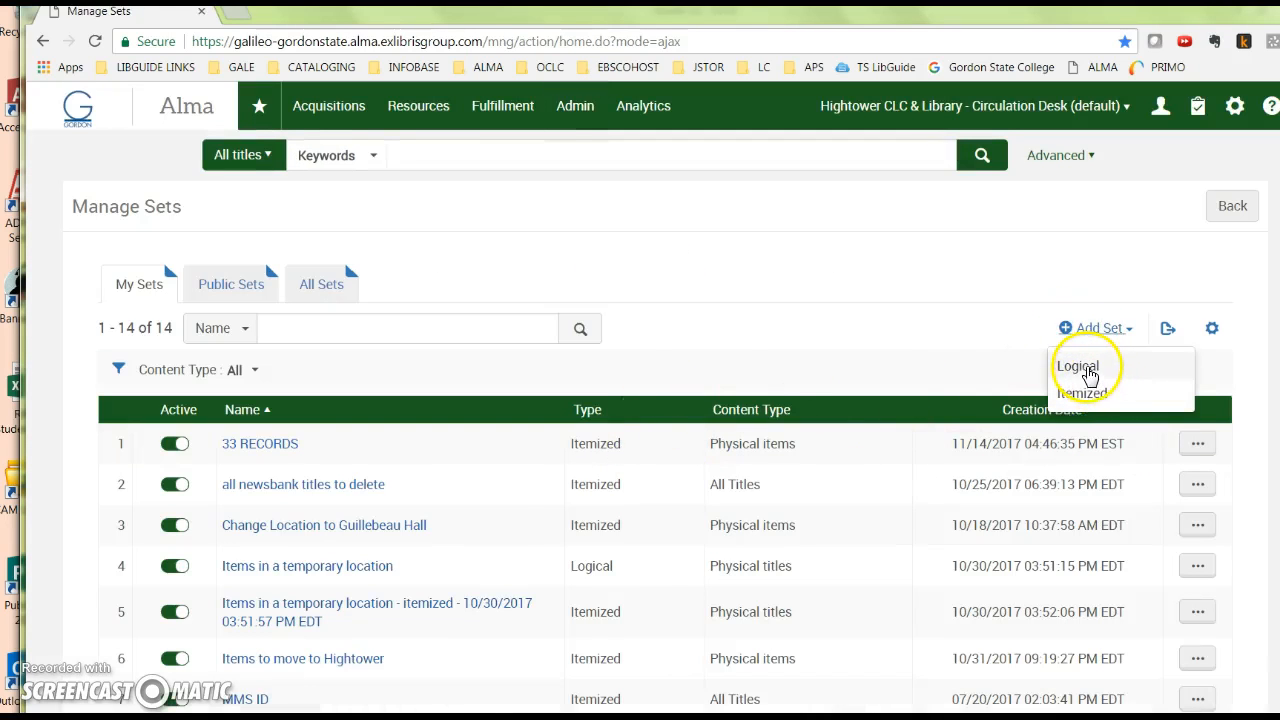
{"action": "left_click", "coordinate": [1083, 393]}
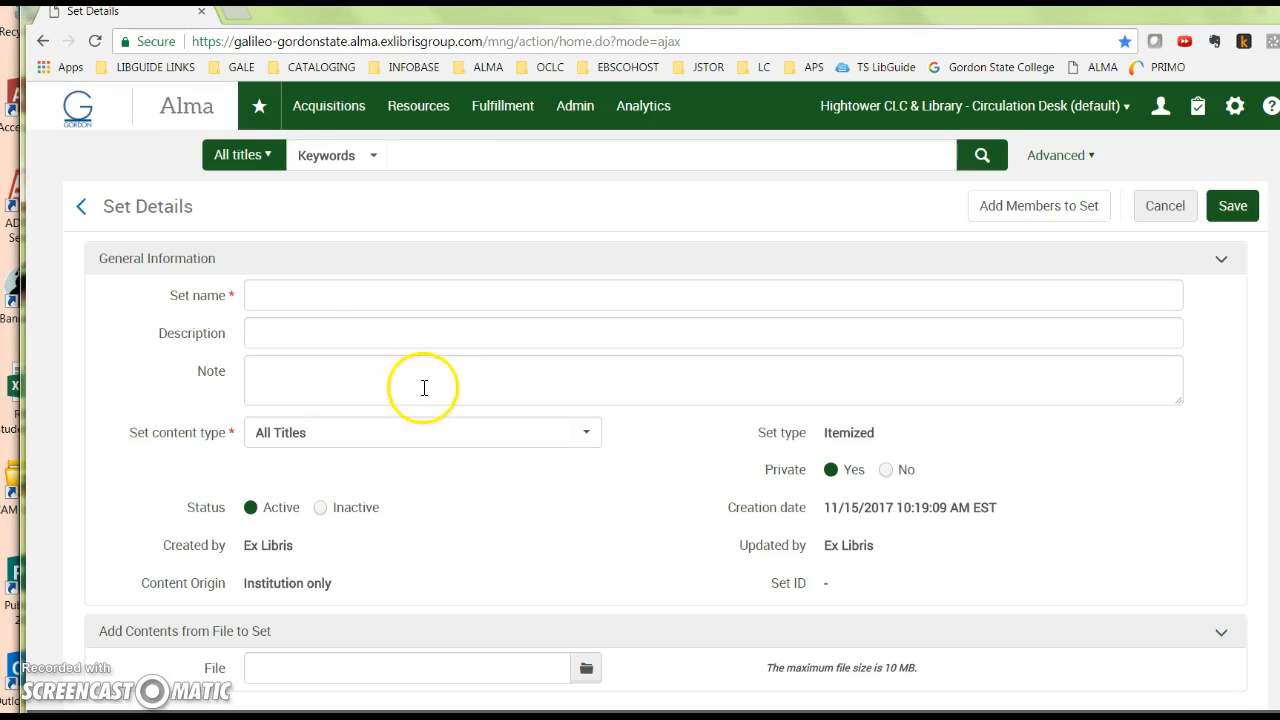
{"action": "left_click", "coordinate": [368, 296]}
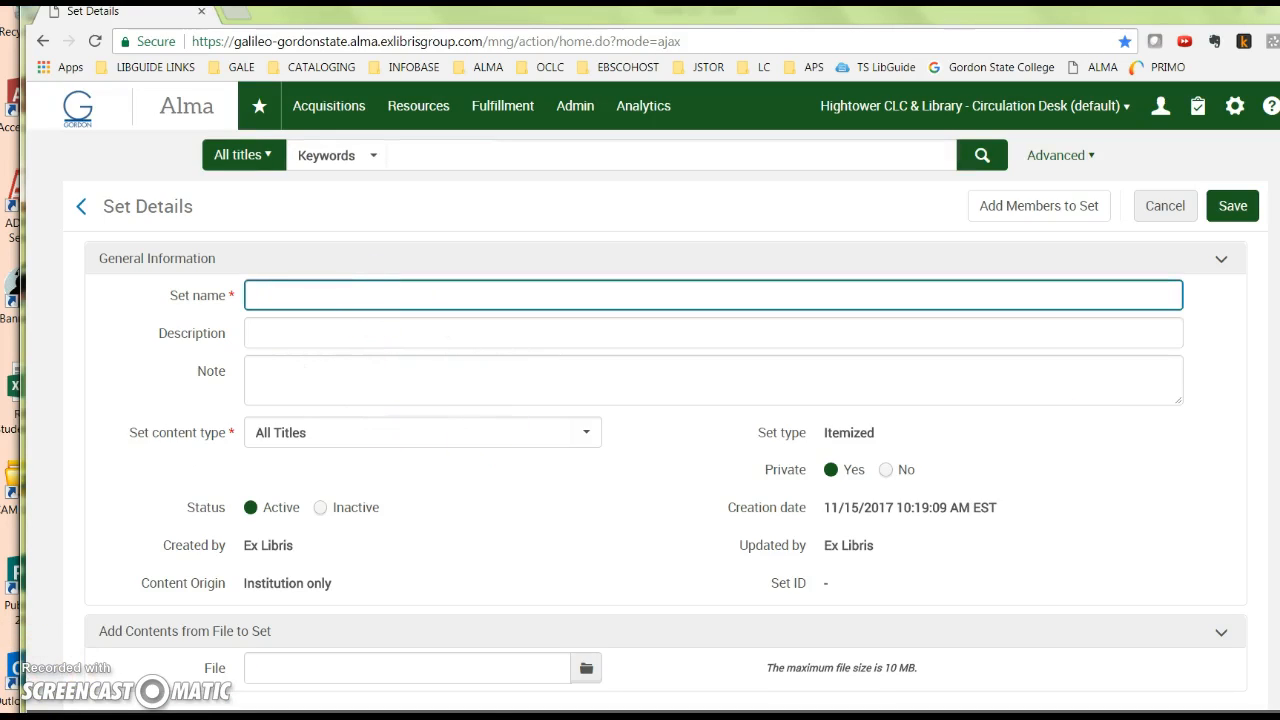
{"action": "type", "text": "33 records MMS IDs"}
Set the new set's content type to Physical items
{"action": "left_click", "coordinate": [586, 432]}
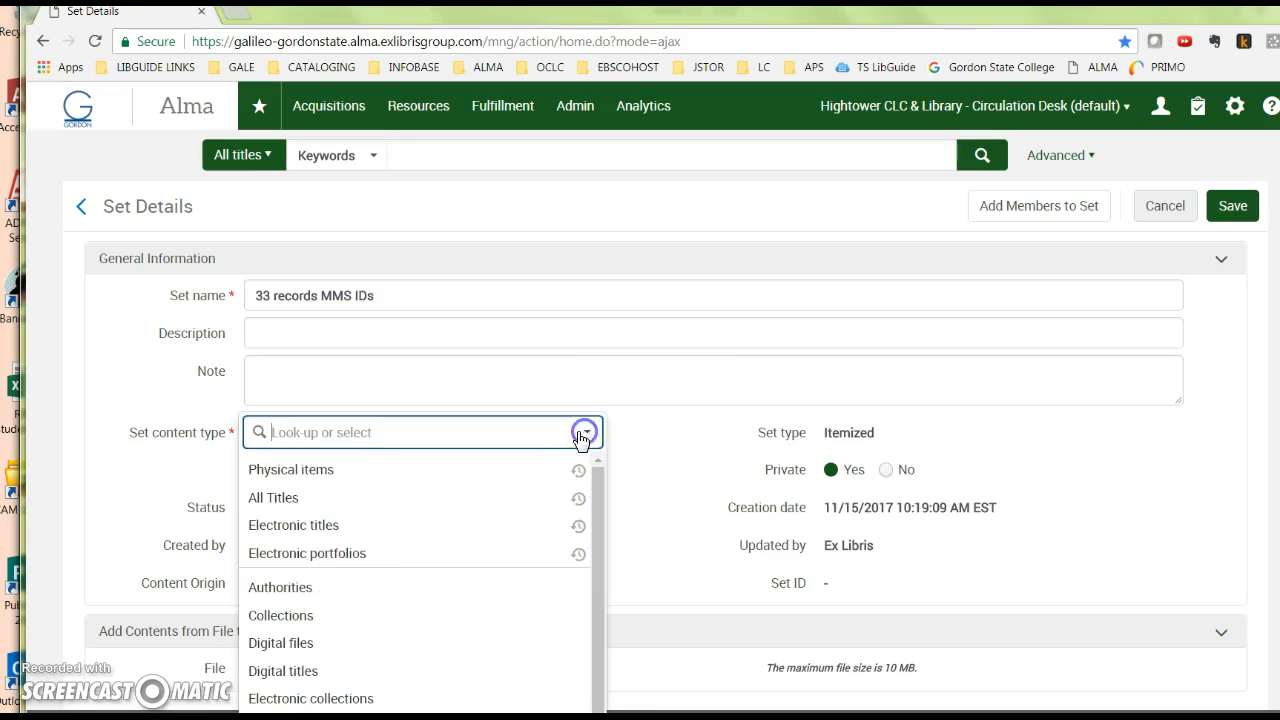
{"action": "scroll", "coordinate": [315, 637], "scroll_direction": "down", "scroll_amount": 1}
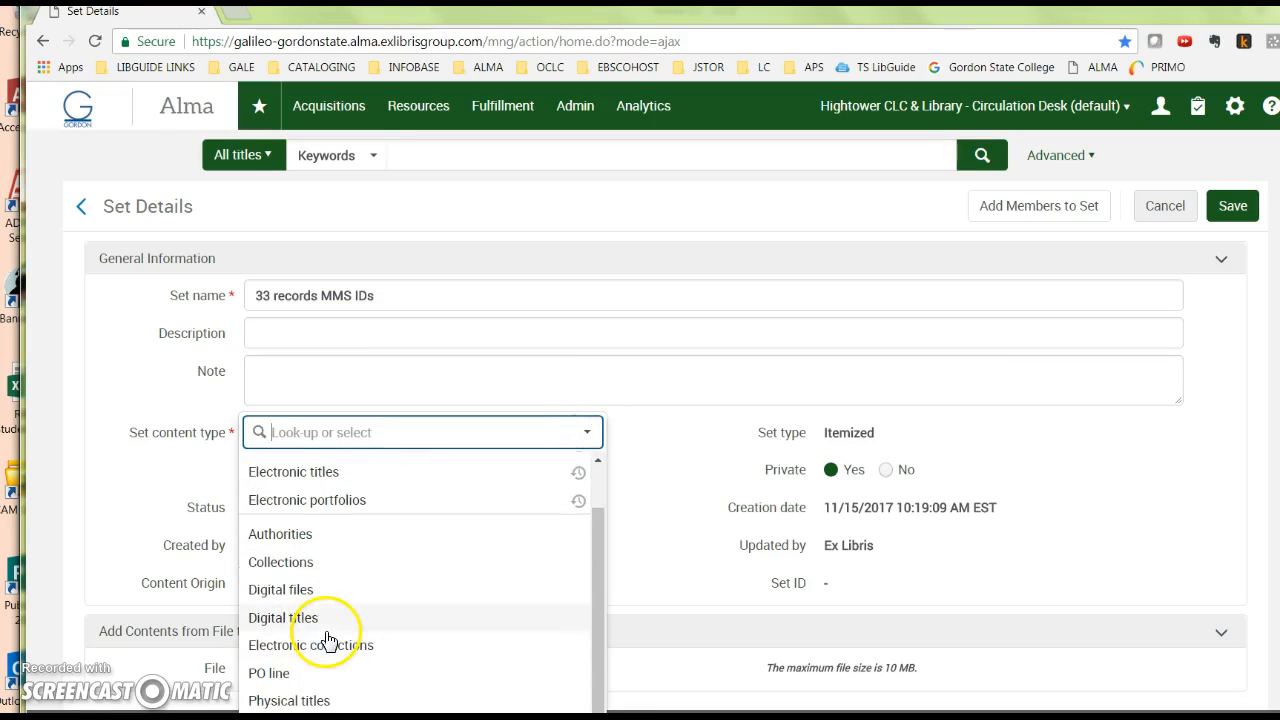
{"action": "scroll", "coordinate": [316, 592], "scroll_direction": "up", "scroll_amount": 1}
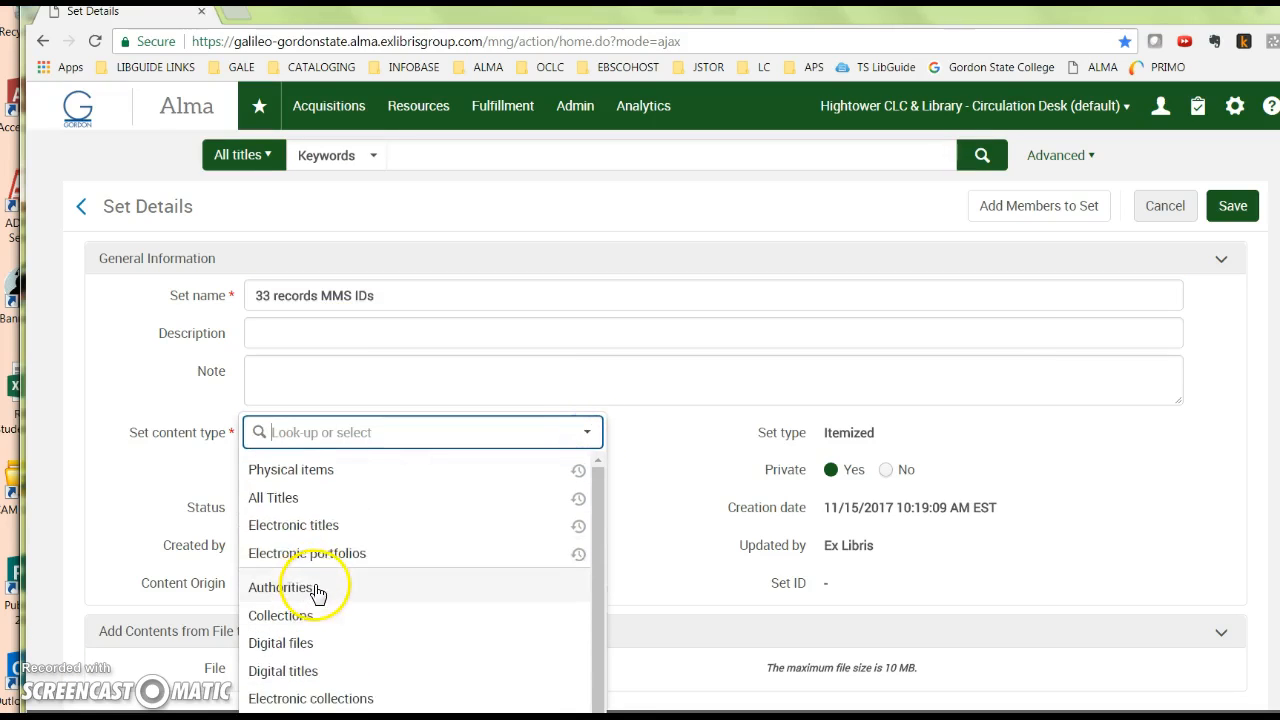
{"action": "left_click", "coordinate": [300, 472]}
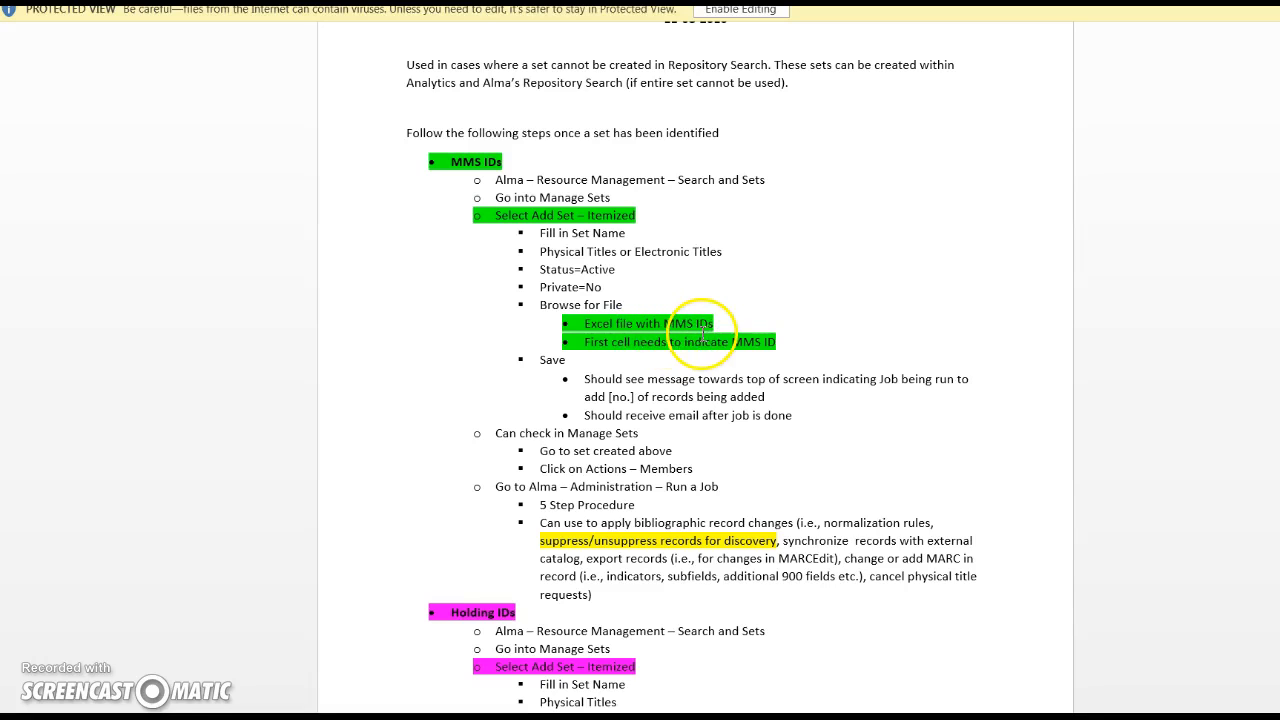
Consult the MMS IDs section of the Word instructions for the required content type, and return to the set's details in Alma
{"action": "scroll", "coordinate": [689, 370], "scroll_direction": "down", "scroll_amount": 3}
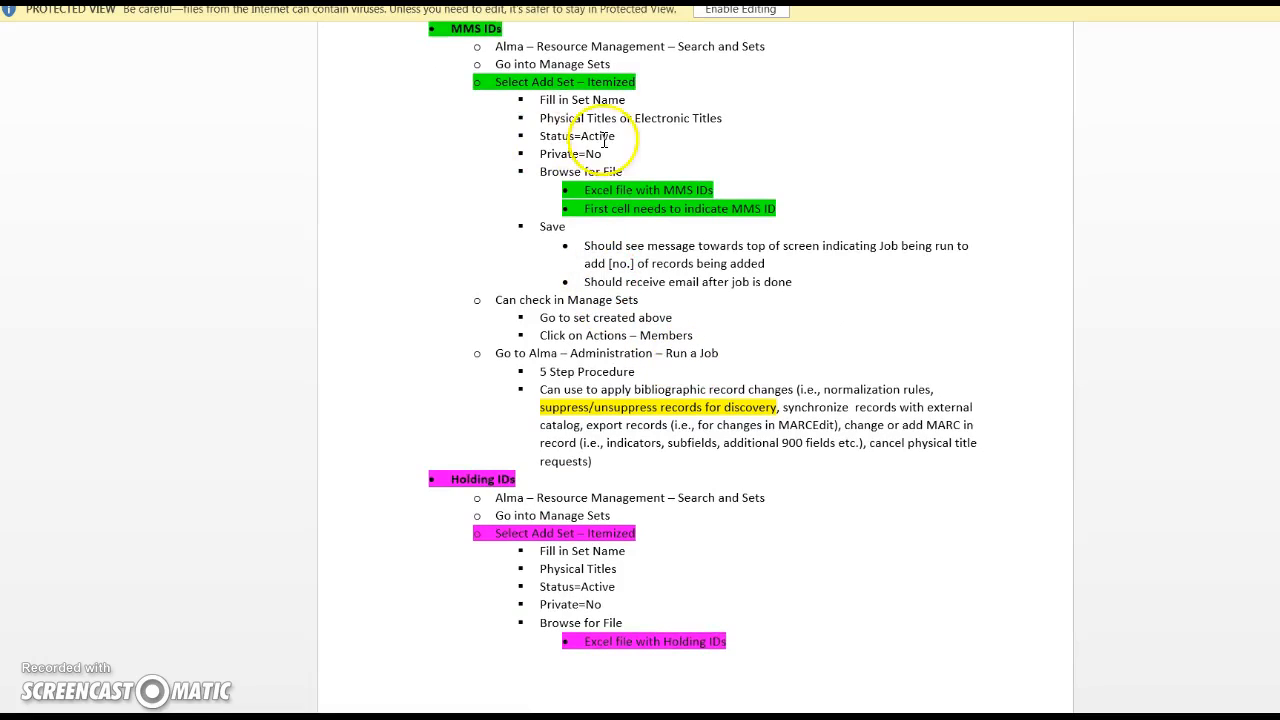
{"action": "left_click_drag", "start_coordinate": [541, 117], "coordinate": [749, 120]}
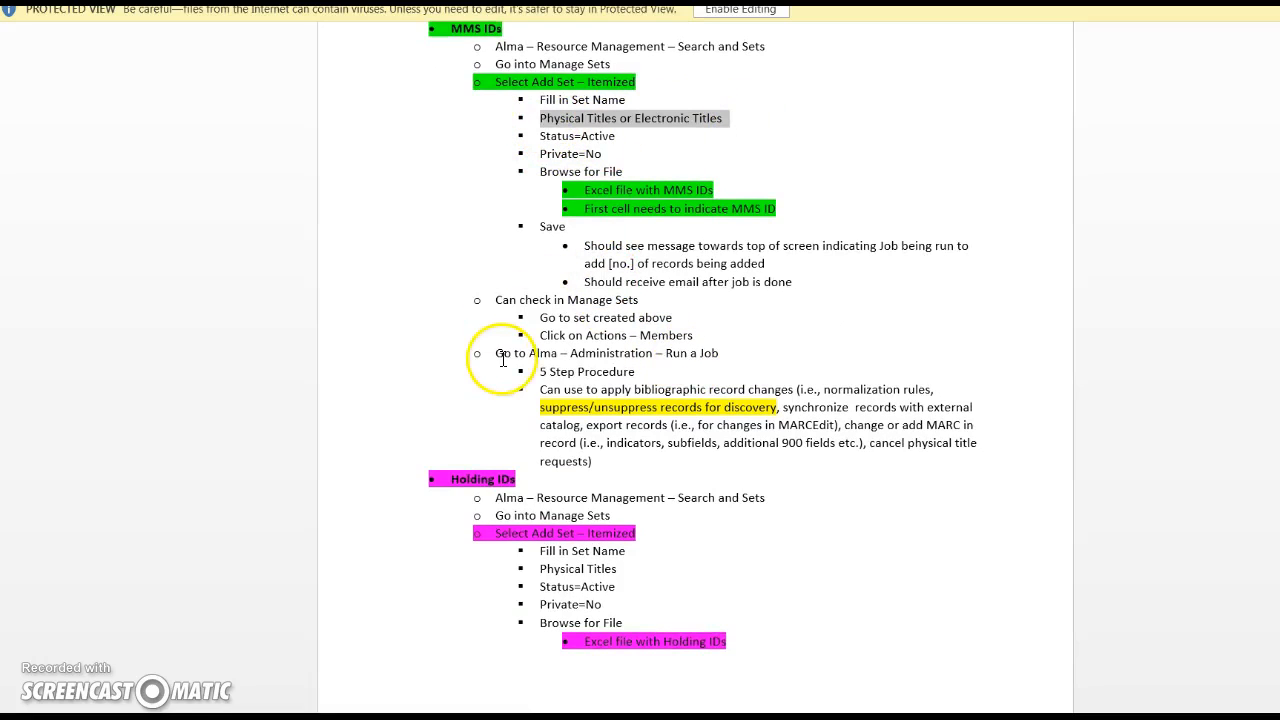
{"action": "key", "text": "alt+Tab"}
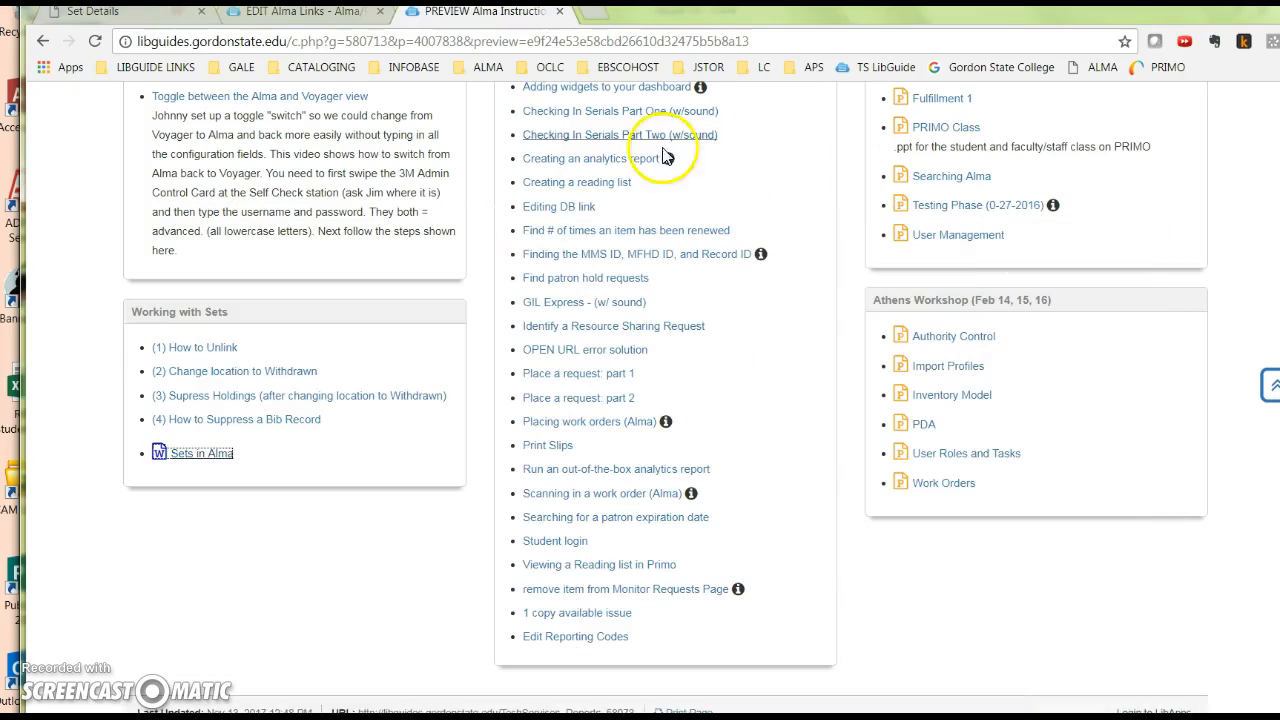
{"action": "left_click", "coordinate": [272, 14]}
{"action": "left_click", "coordinate": [176, 18]}
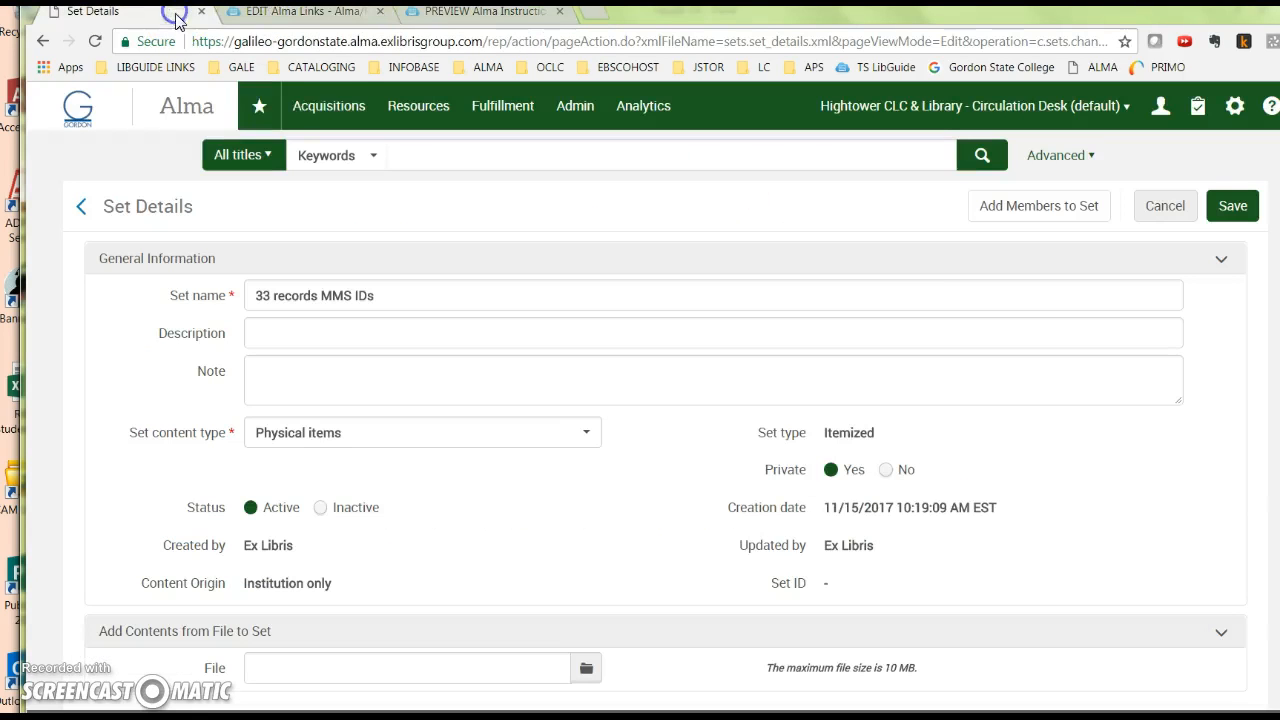
Change the set's content type to Physical titles
{"action": "mouse_move", "coordinate": [588, 118]}
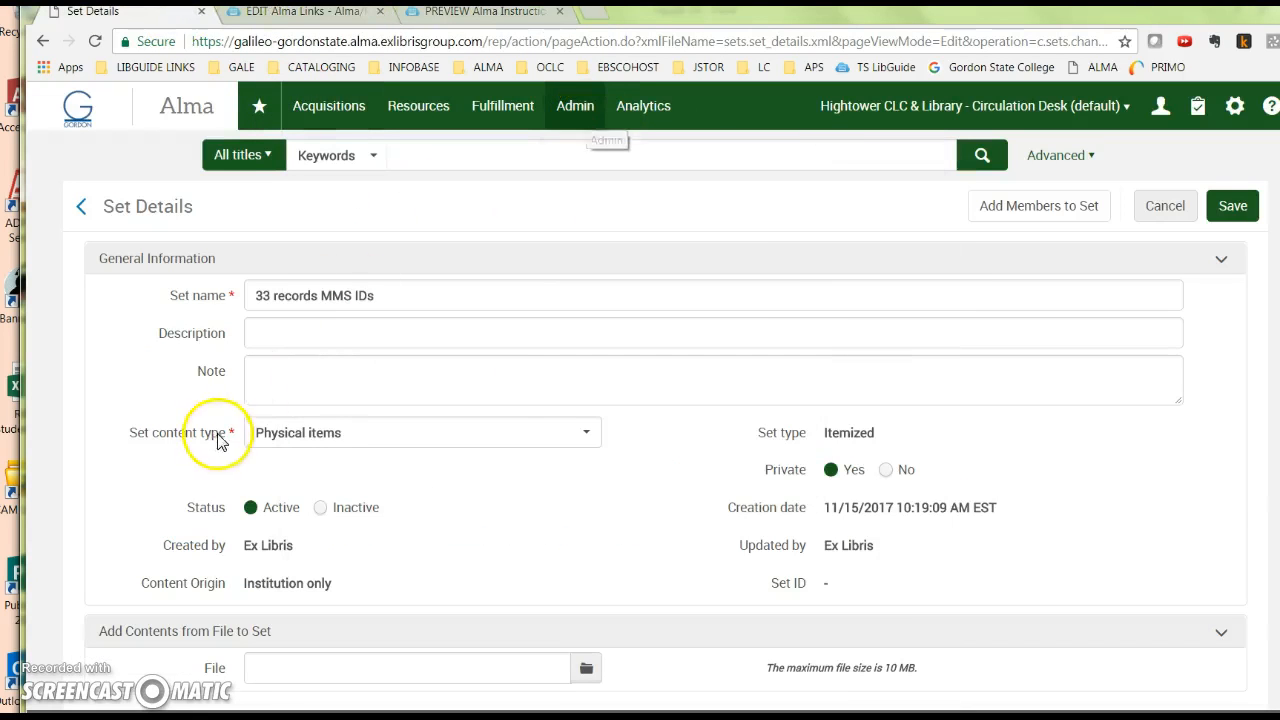
{"action": "left_click", "coordinate": [588, 433]}
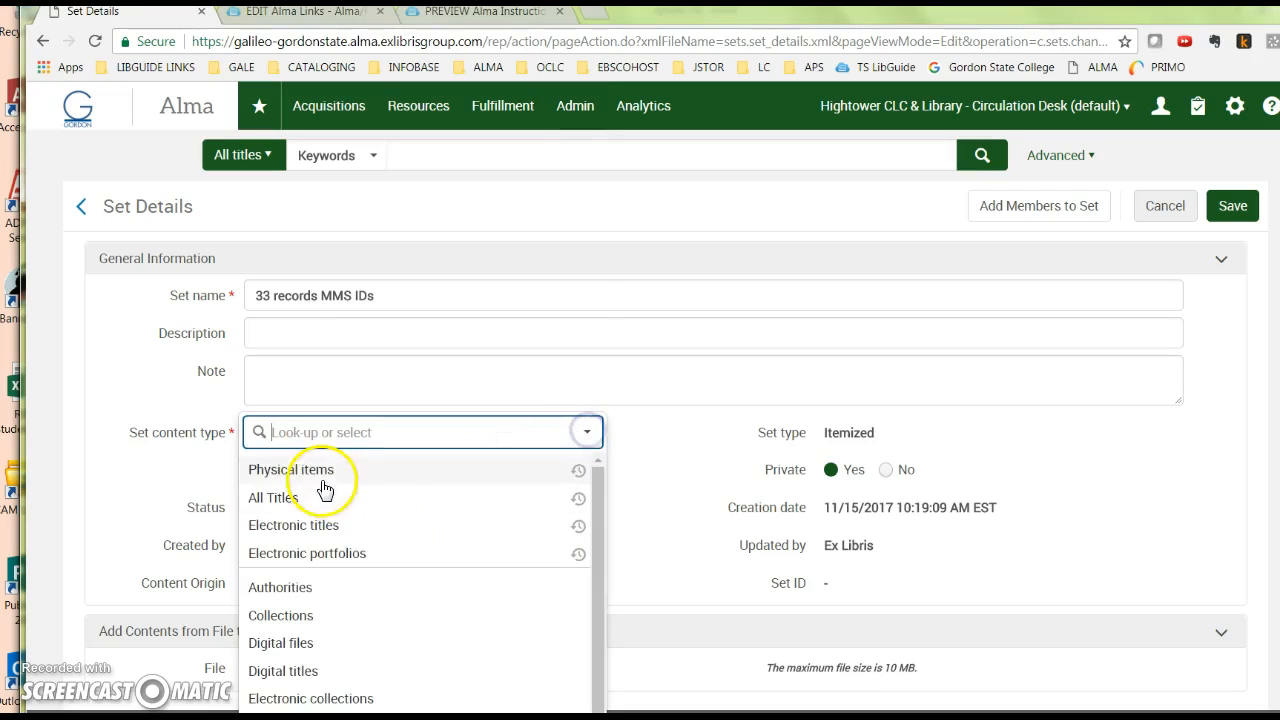
{"action": "scroll", "coordinate": [306, 565], "scroll_direction": "down", "scroll_amount": 2}
{"action": "scroll", "coordinate": [318, 672], "scroll_direction": "down", "scroll_amount": 2}
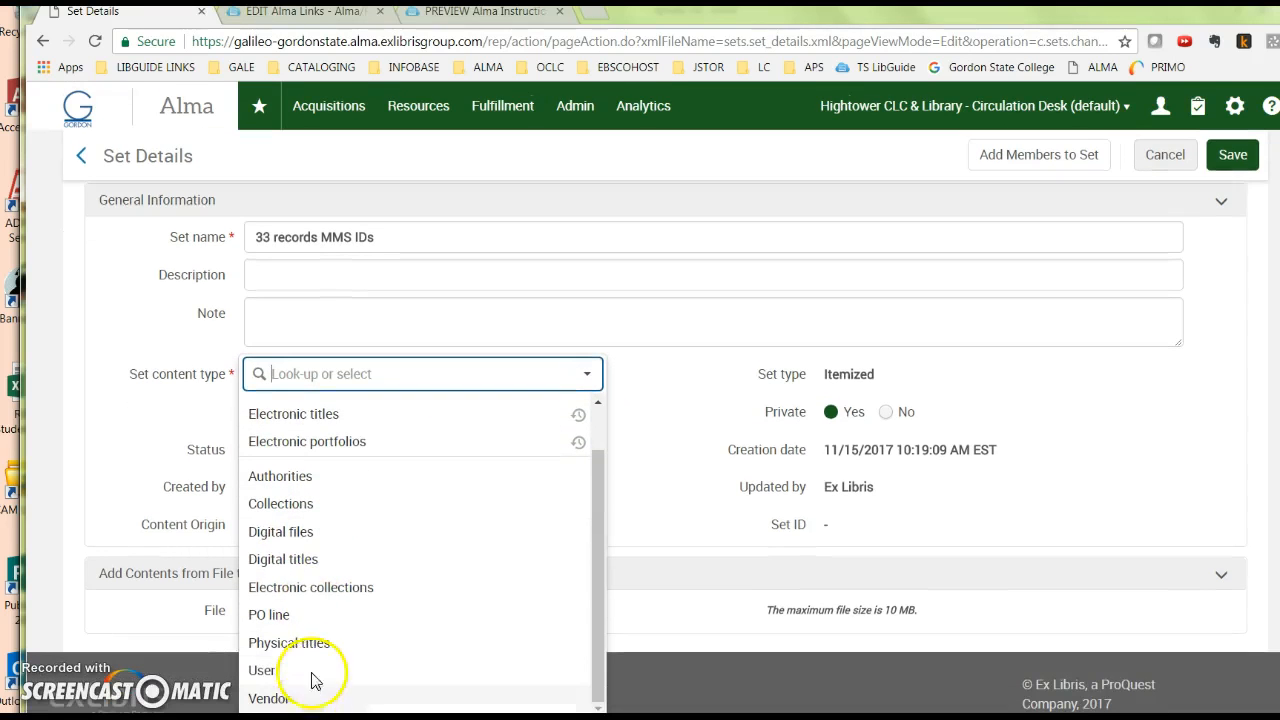
{"action": "left_click", "coordinate": [315, 645]}
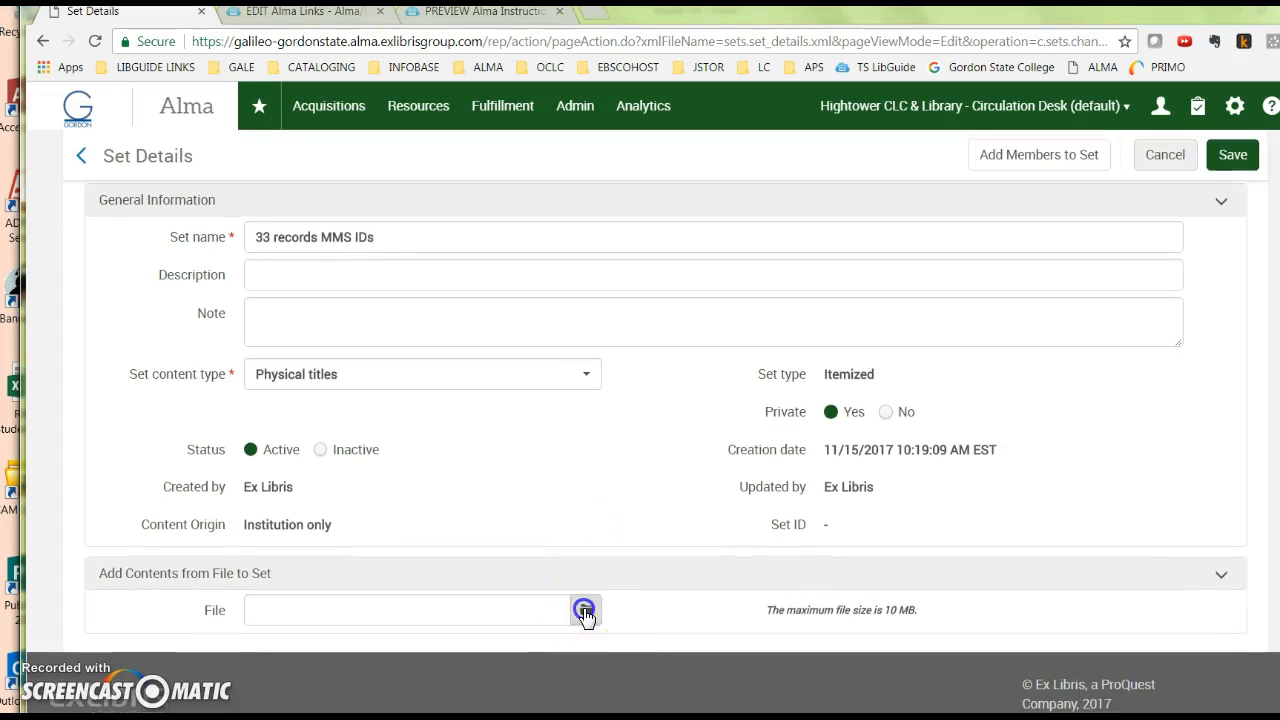
Attach the file 33 records mms ID.txt as the set's contents and try to save the set
{"action": "left_click", "coordinate": [587, 607]}
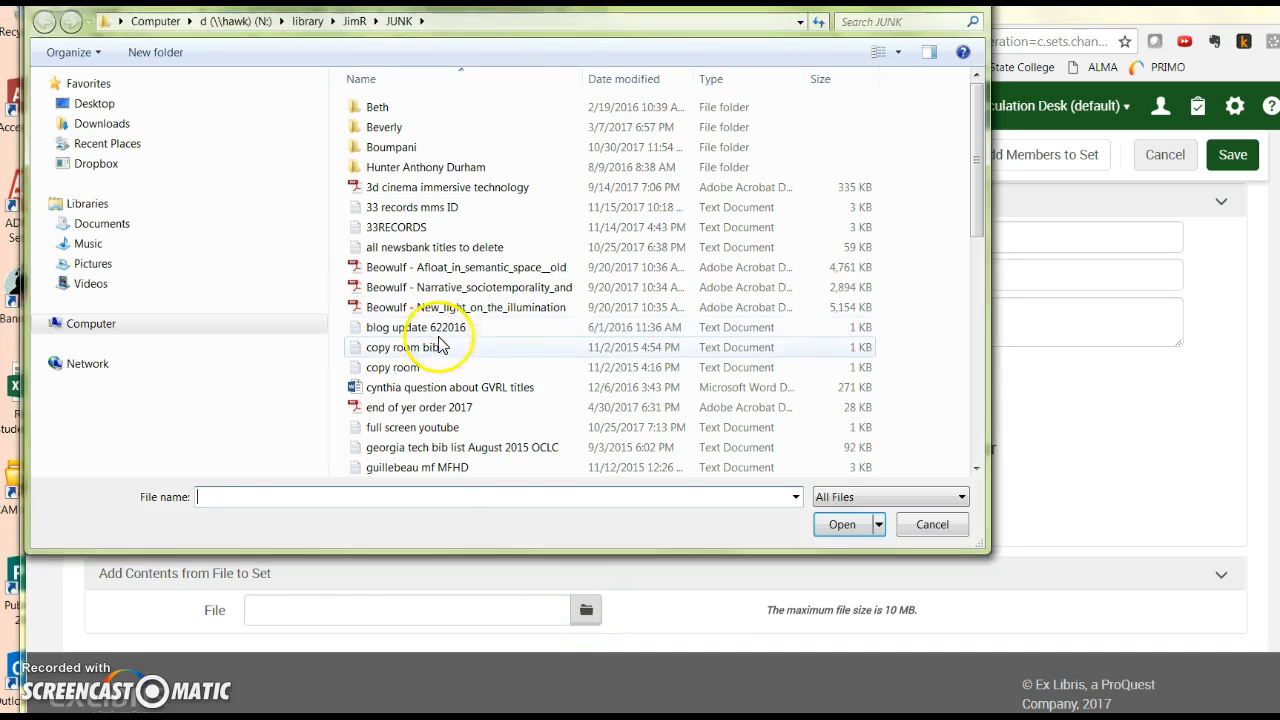
{"action": "left_click", "coordinate": [420, 208]}
{"action": "left_click", "coordinate": [843, 527]}
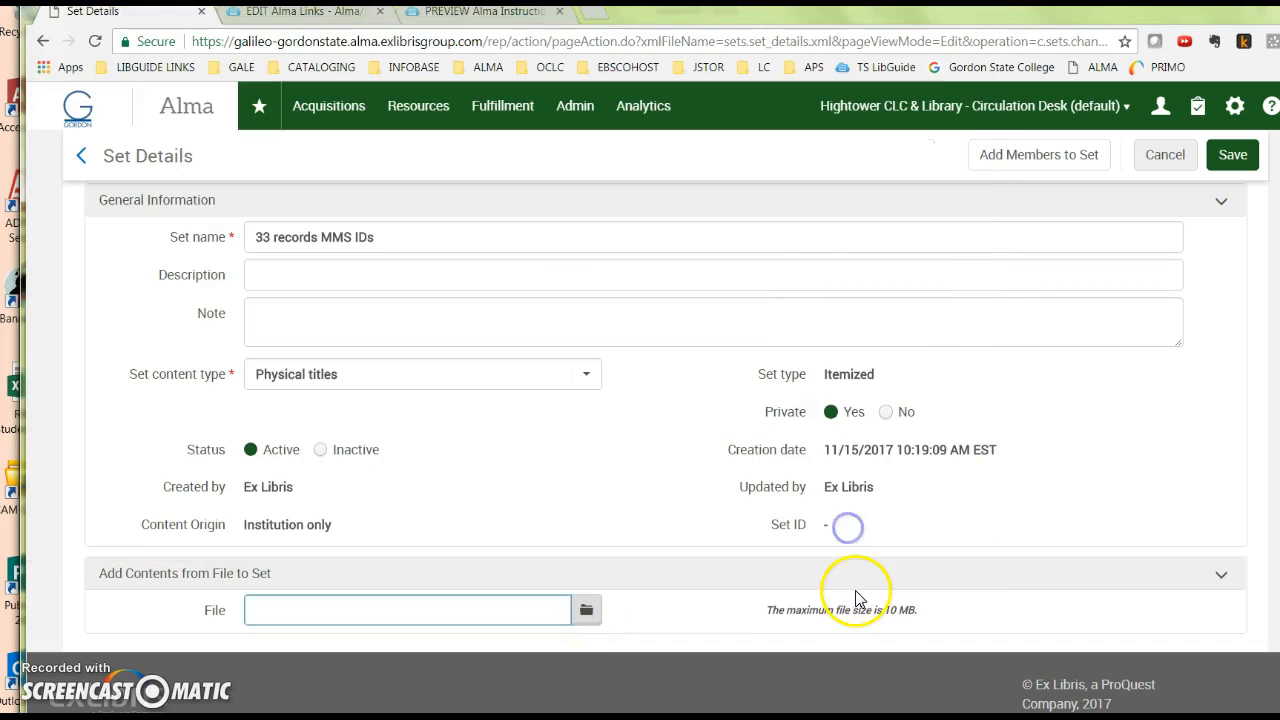
{"action": "scroll", "coordinate": [849, 607], "scroll_direction": "down", "scroll_amount": 2}
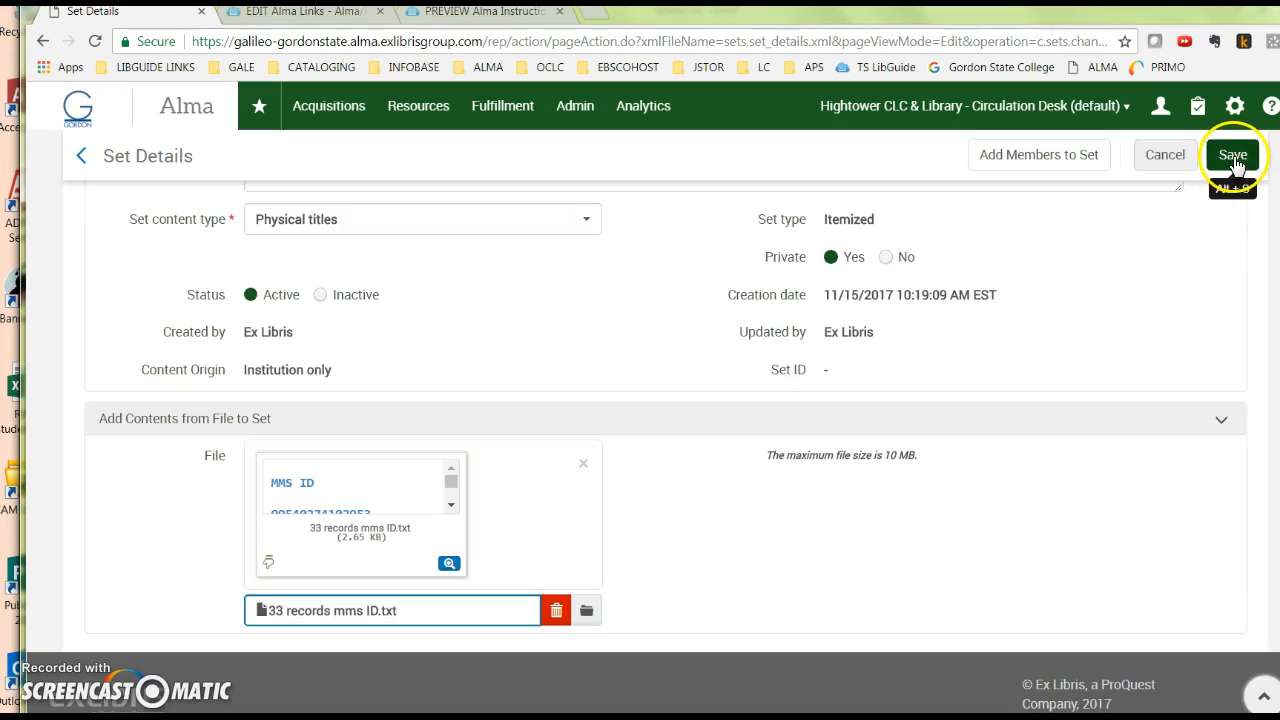
{"action": "left_click", "coordinate": [1235, 157]}
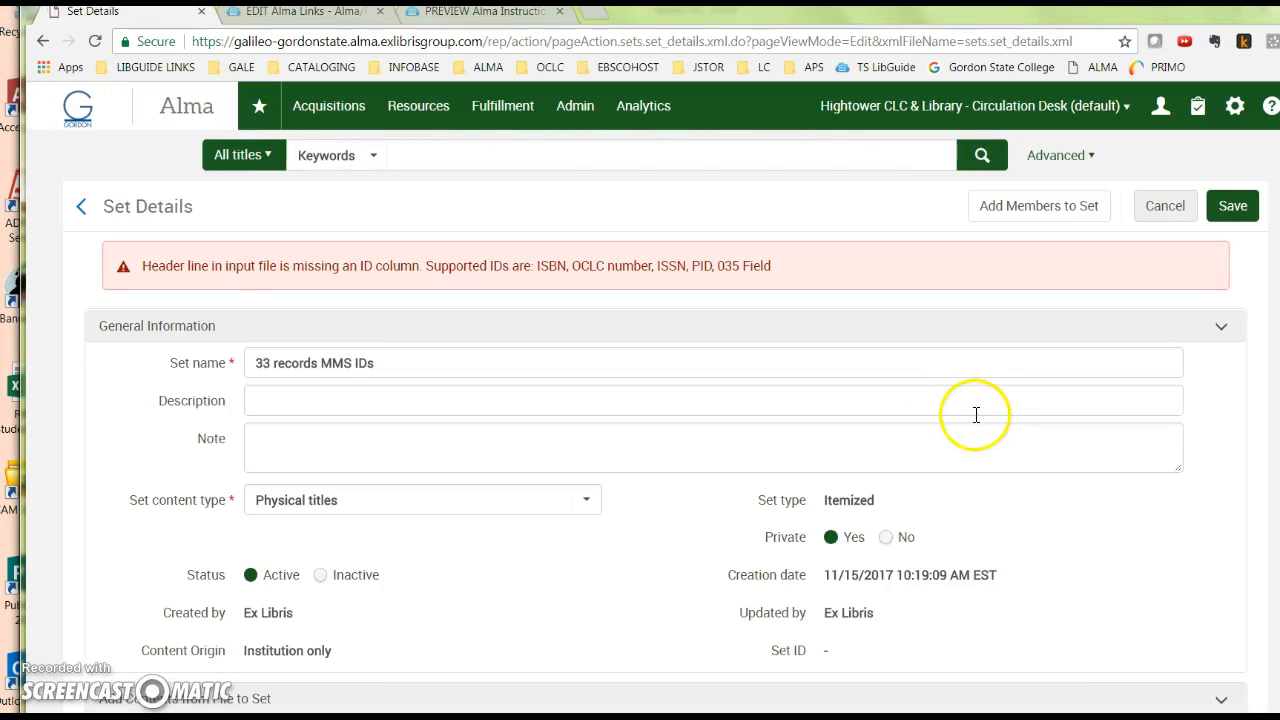
Change the set's content type to All Titles and save the set
{"action": "left_click", "coordinate": [587, 507]}
{"action": "left_click", "coordinate": [277, 591]}
{"action": "left_click", "coordinate": [1233, 206]}
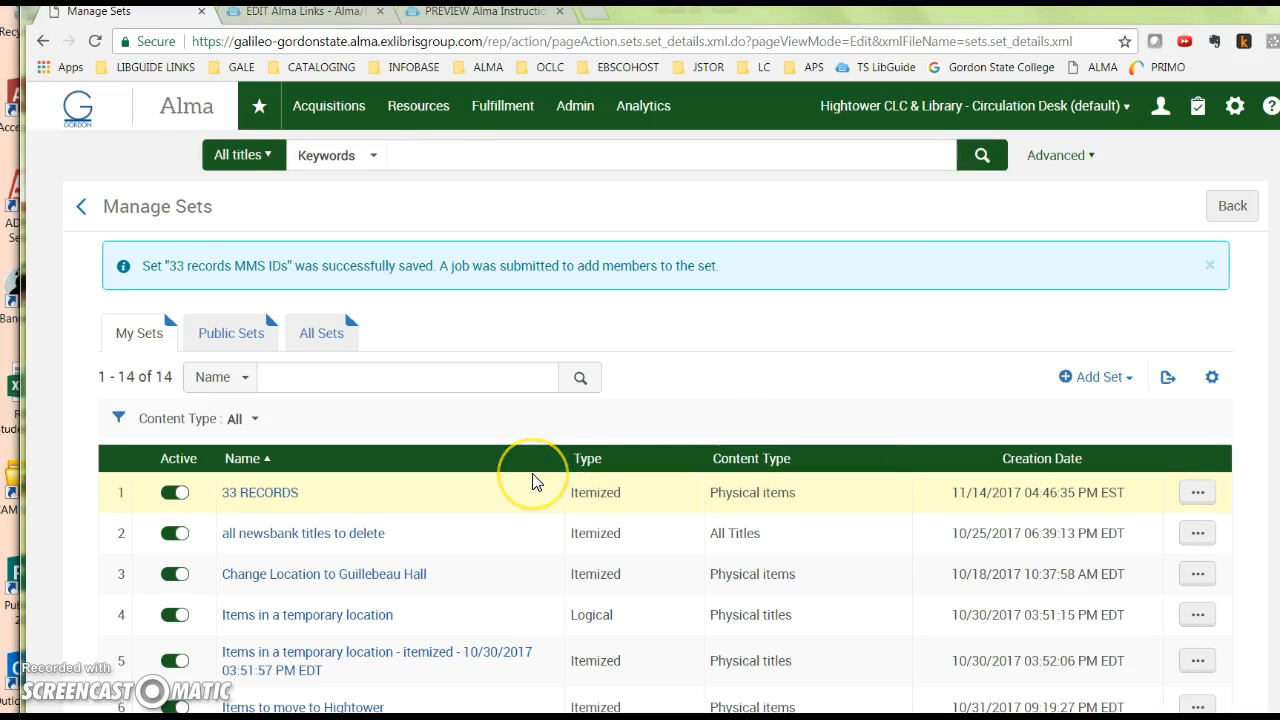
Look for the new set in the sets list and reload Manage Sets
{"action": "scroll", "coordinate": [474, 543], "scroll_direction": "down", "scroll_amount": 2}
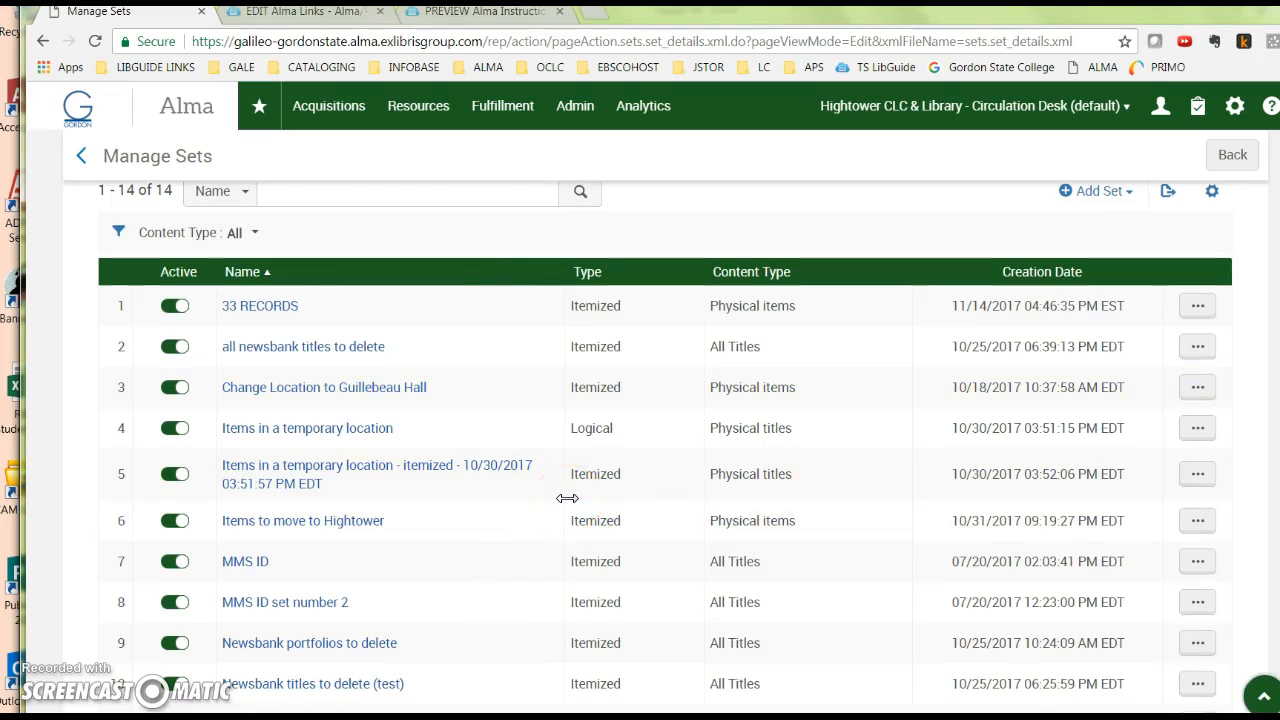
{"action": "scroll", "coordinate": [994, 374], "scroll_direction": "up", "scroll_amount": 2}
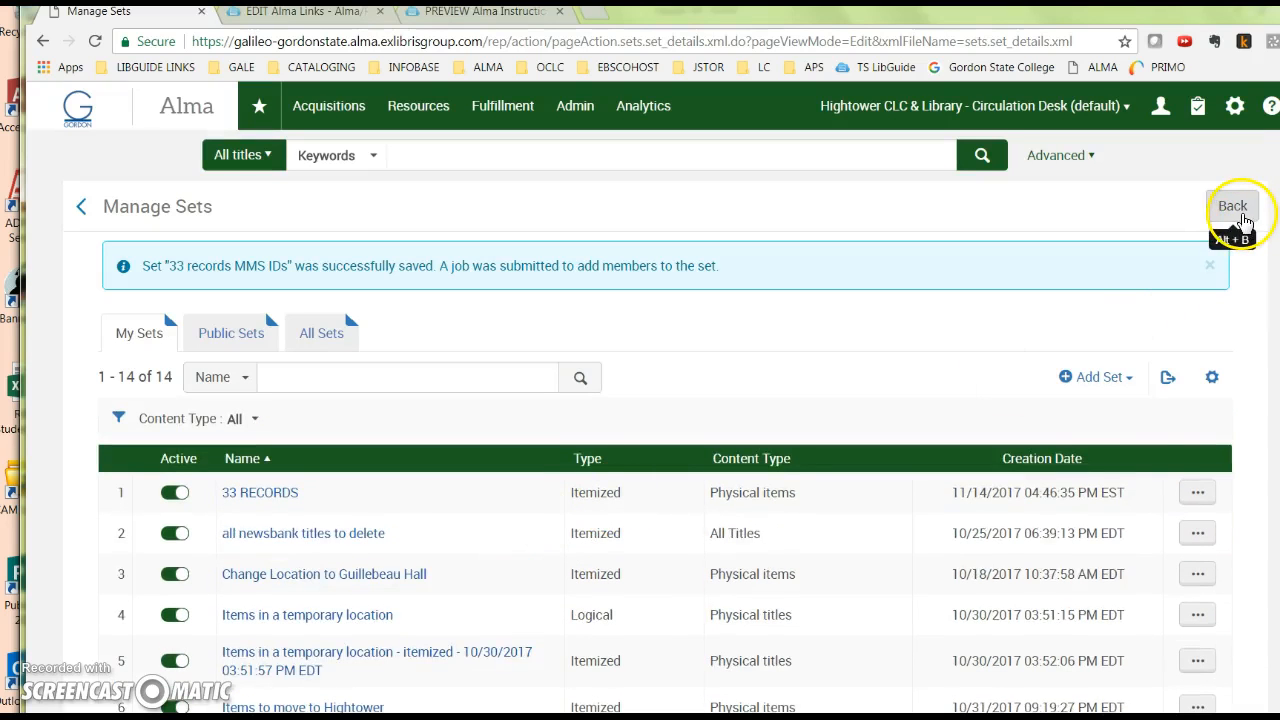
{"action": "left_click", "coordinate": [578, 106]}
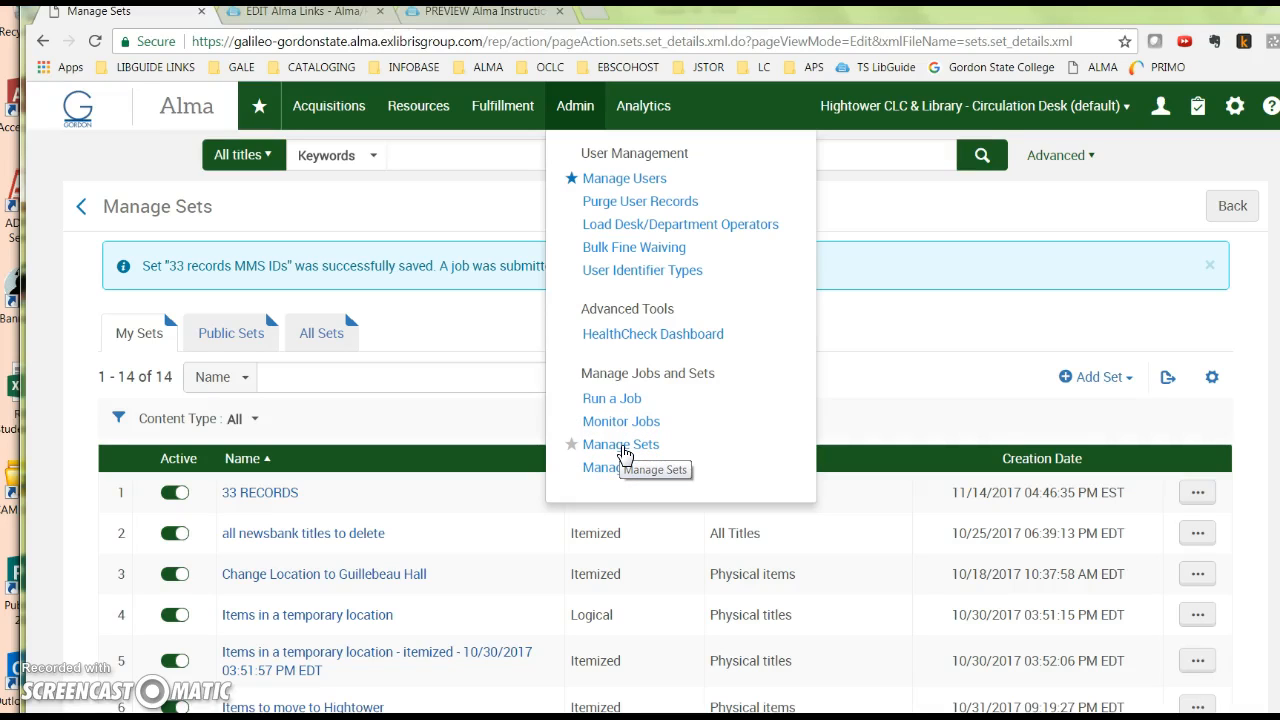
{"action": "left_click", "coordinate": [621, 445]}
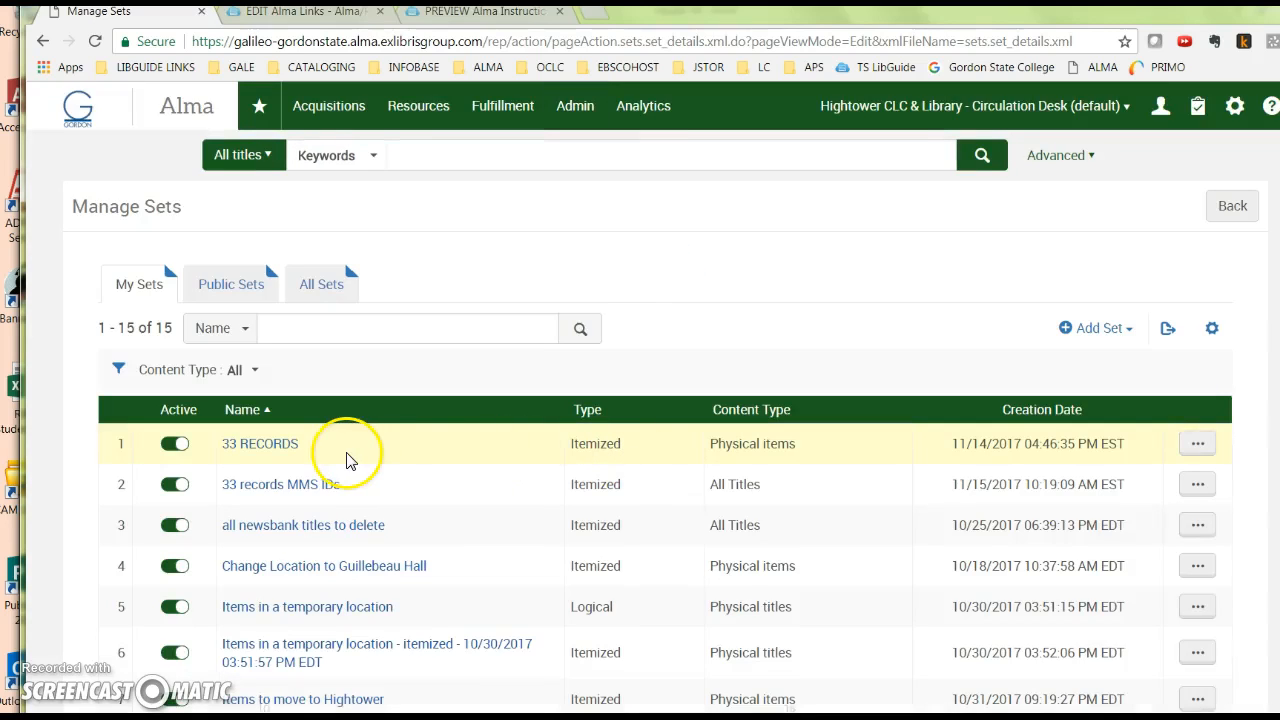
View the members of the 33 records MMS IDs set and go to the last page of titles
{"action": "left_click", "coordinate": [1196, 485]}
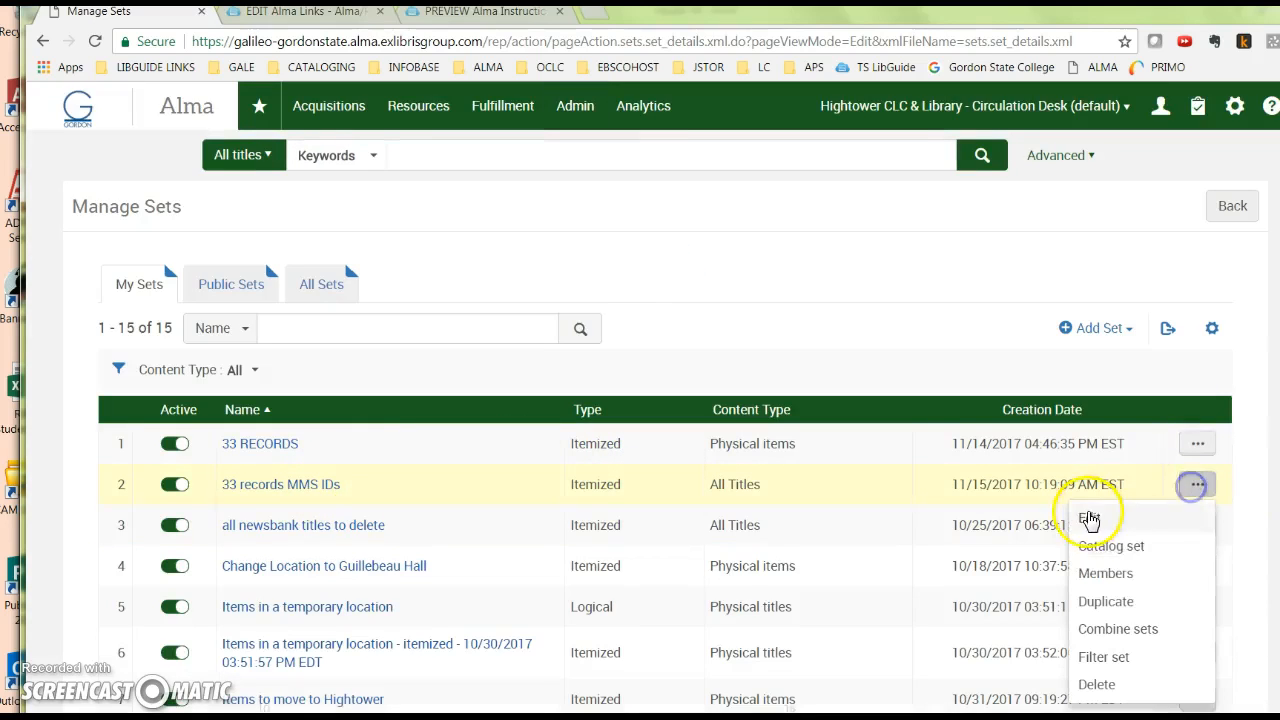
{"action": "left_click", "coordinate": [1100, 573]}
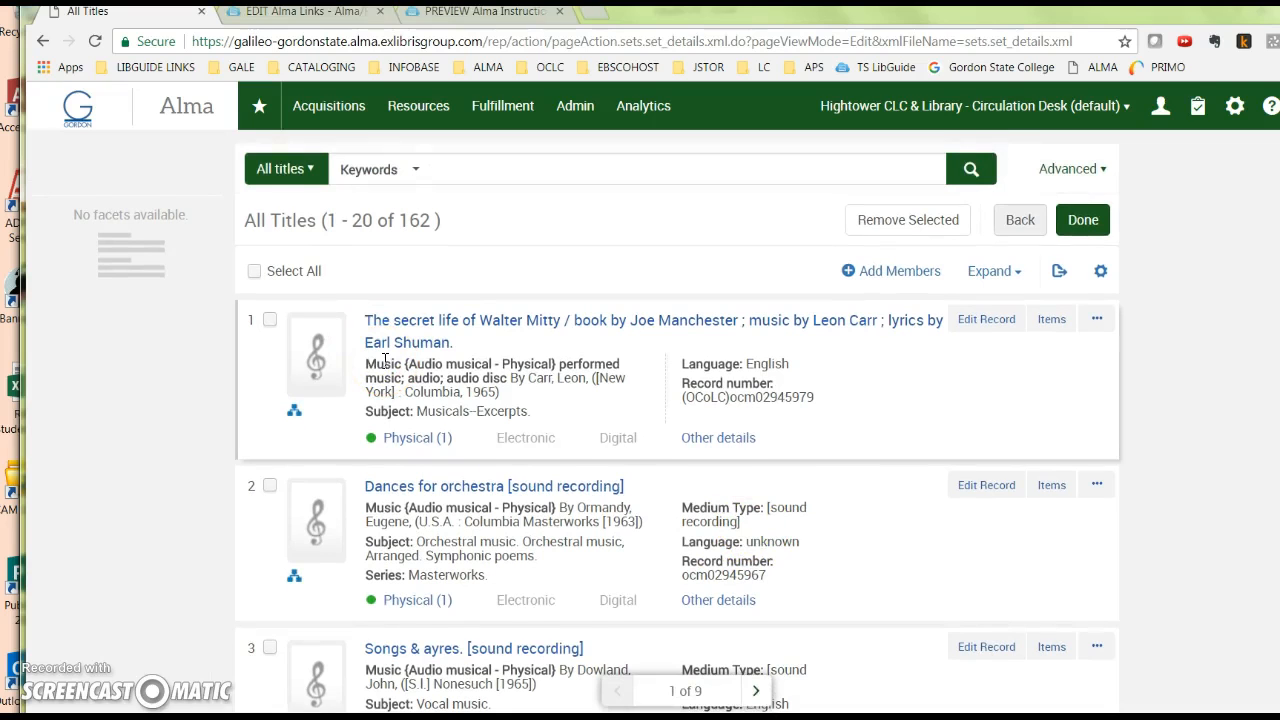
{"action": "scroll", "coordinate": [400, 375], "scroll_direction": "down", "scroll_amount": 20}
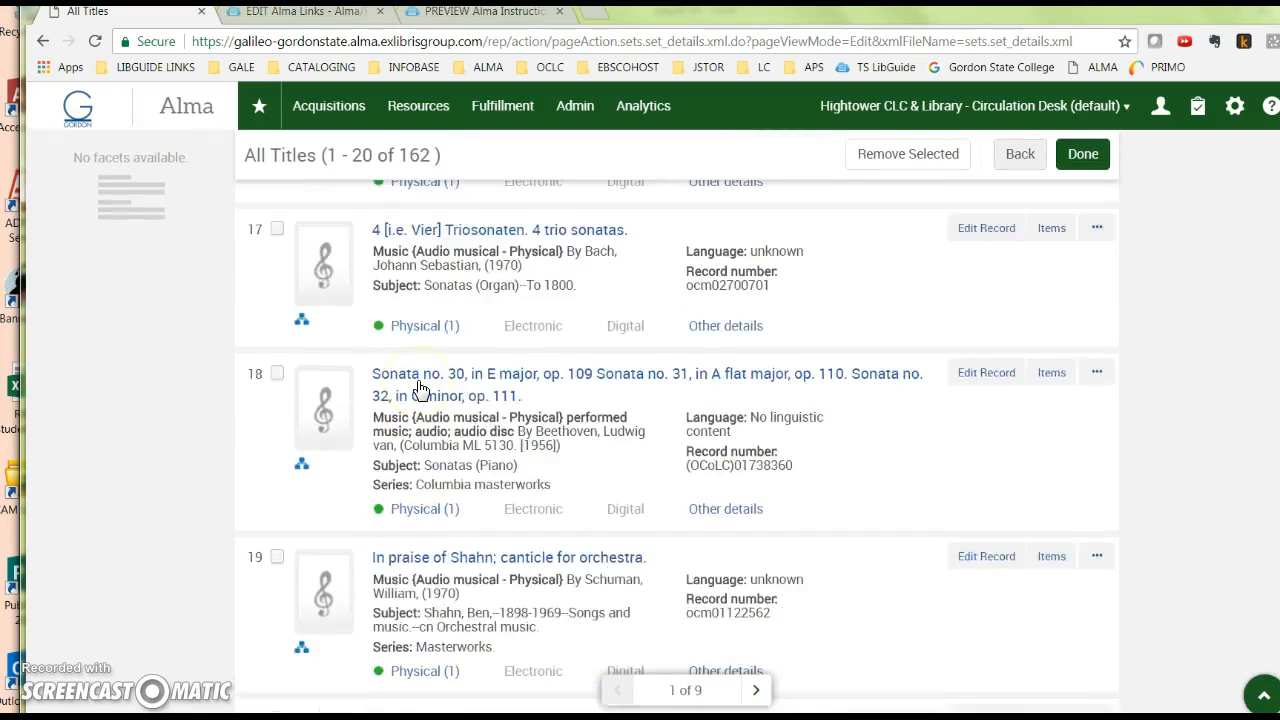
{"action": "scroll", "coordinate": [420, 390], "scroll_direction": "down", "scroll_amount": 3}
{"action": "left_click", "coordinate": [635, 613]}
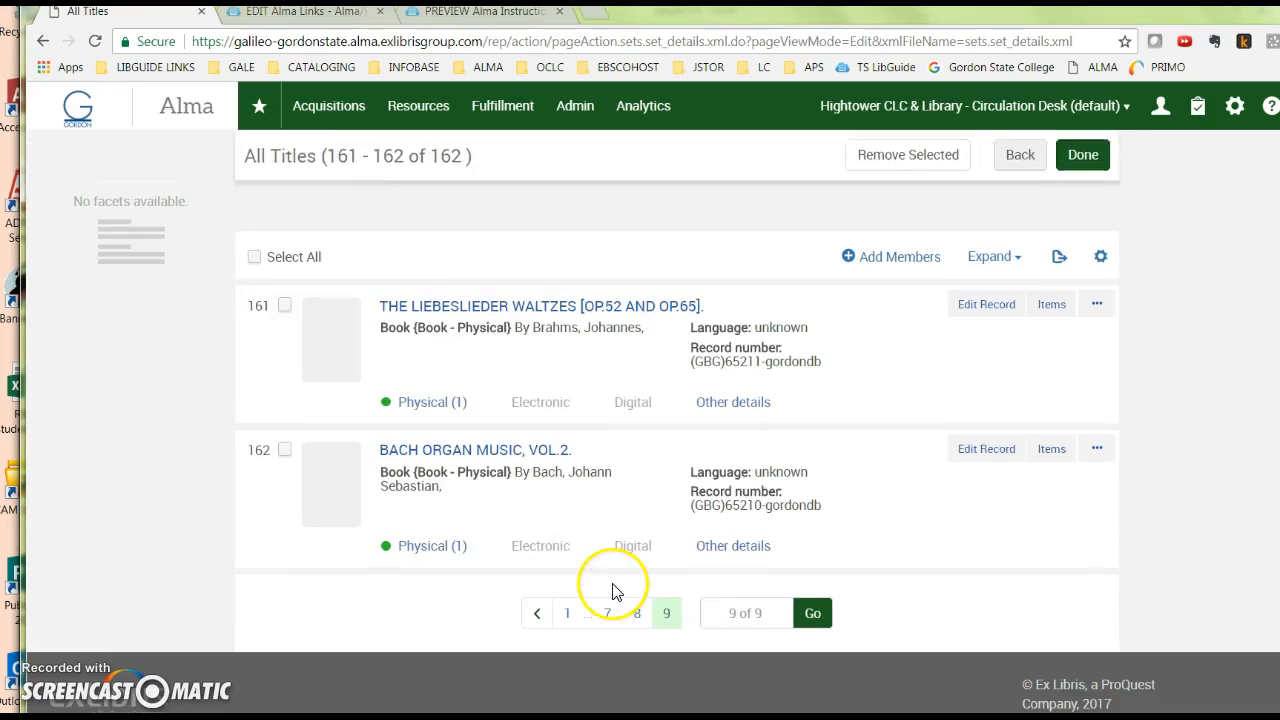
Start a new job run and choose Suppress Bib records from discovery as the job
{"action": "left_click", "coordinate": [405, 485]}
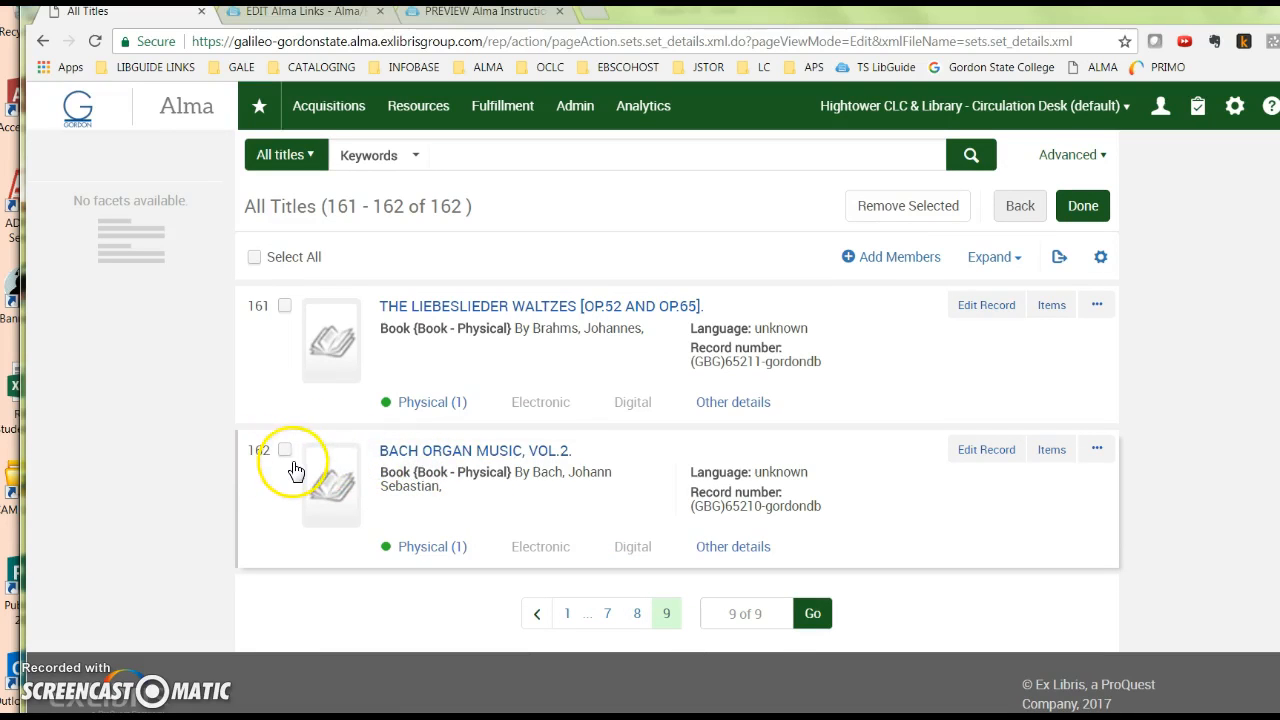
{"action": "scroll", "coordinate": [479, 469], "scroll_direction": "up", "scroll_amount": 1}
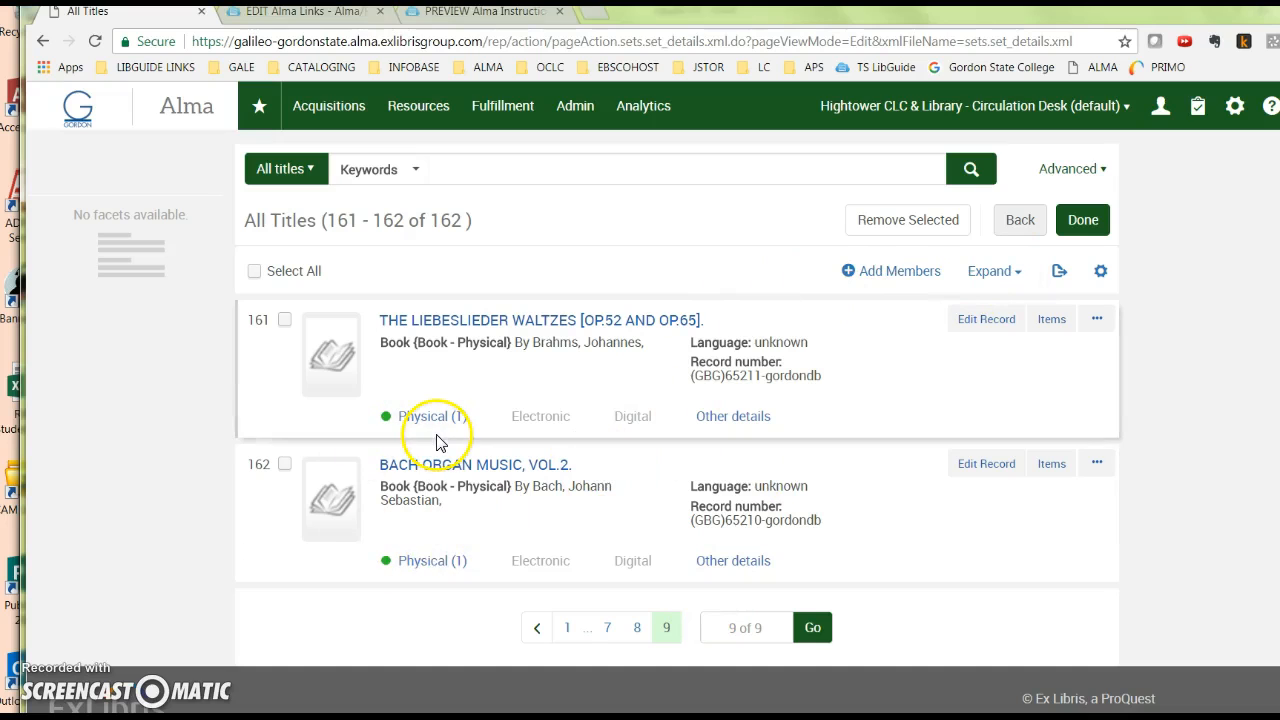
{"action": "left_click", "coordinate": [580, 110]}
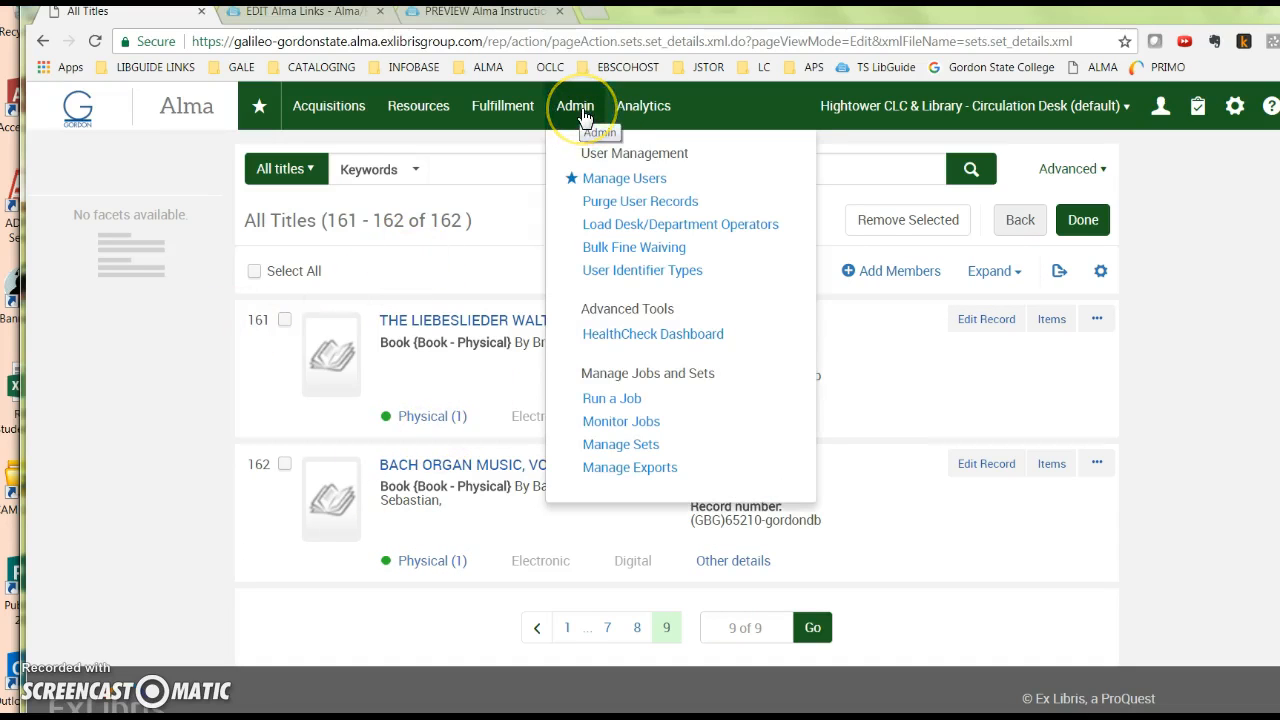
{"action": "left_click", "coordinate": [614, 401]}
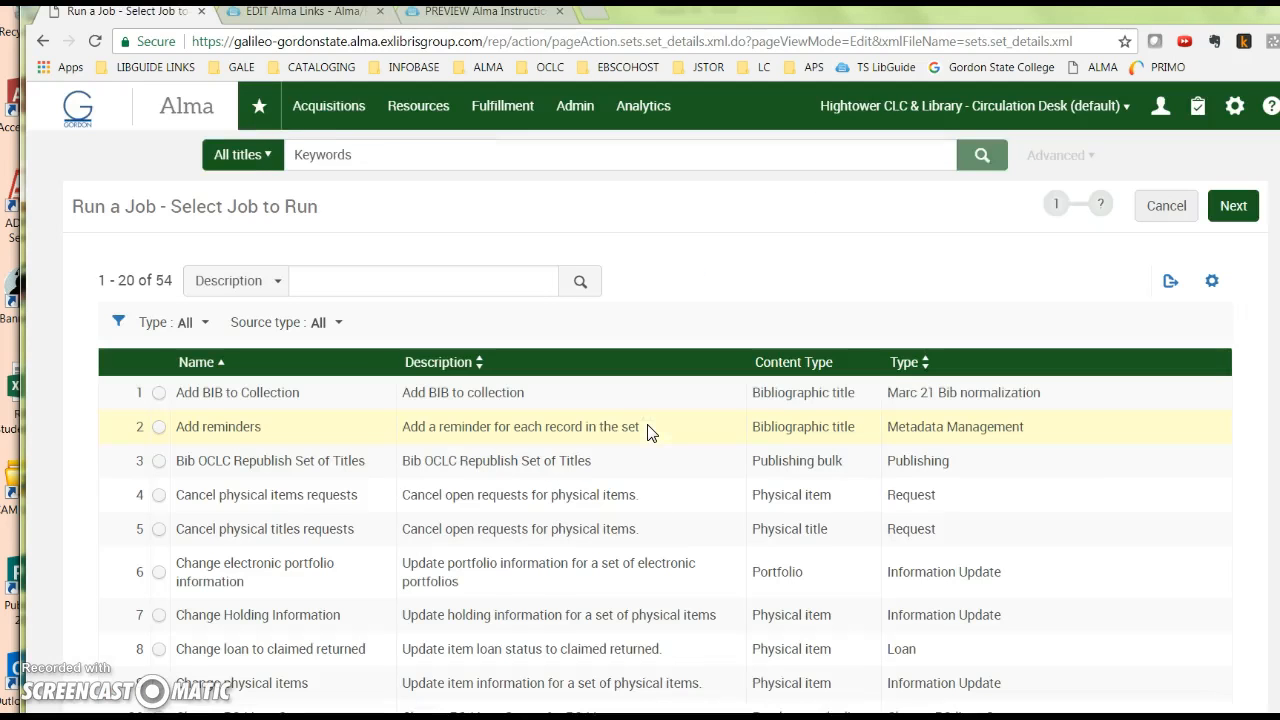
{"action": "scroll", "coordinate": [210, 565], "scroll_direction": "down", "scroll_amount": 2}
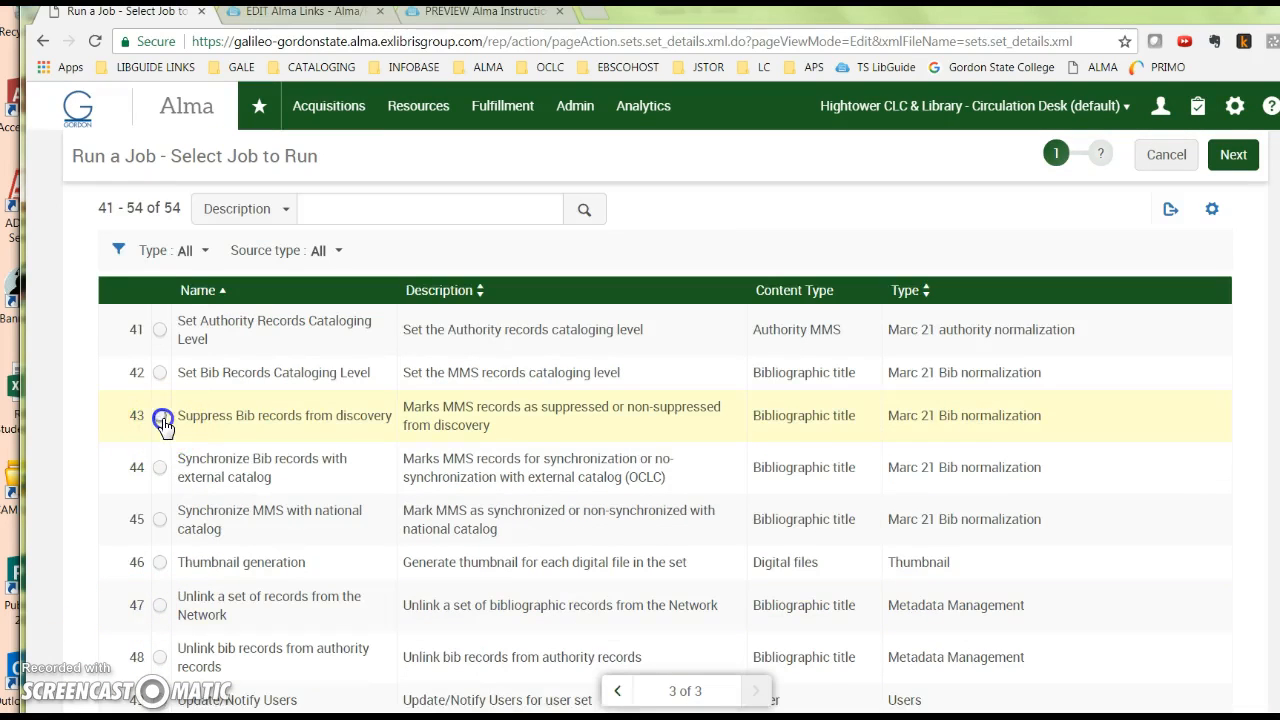
{"action": "left_click_drag", "start_coordinate": [152, 291], "coordinate": [137, 291]}
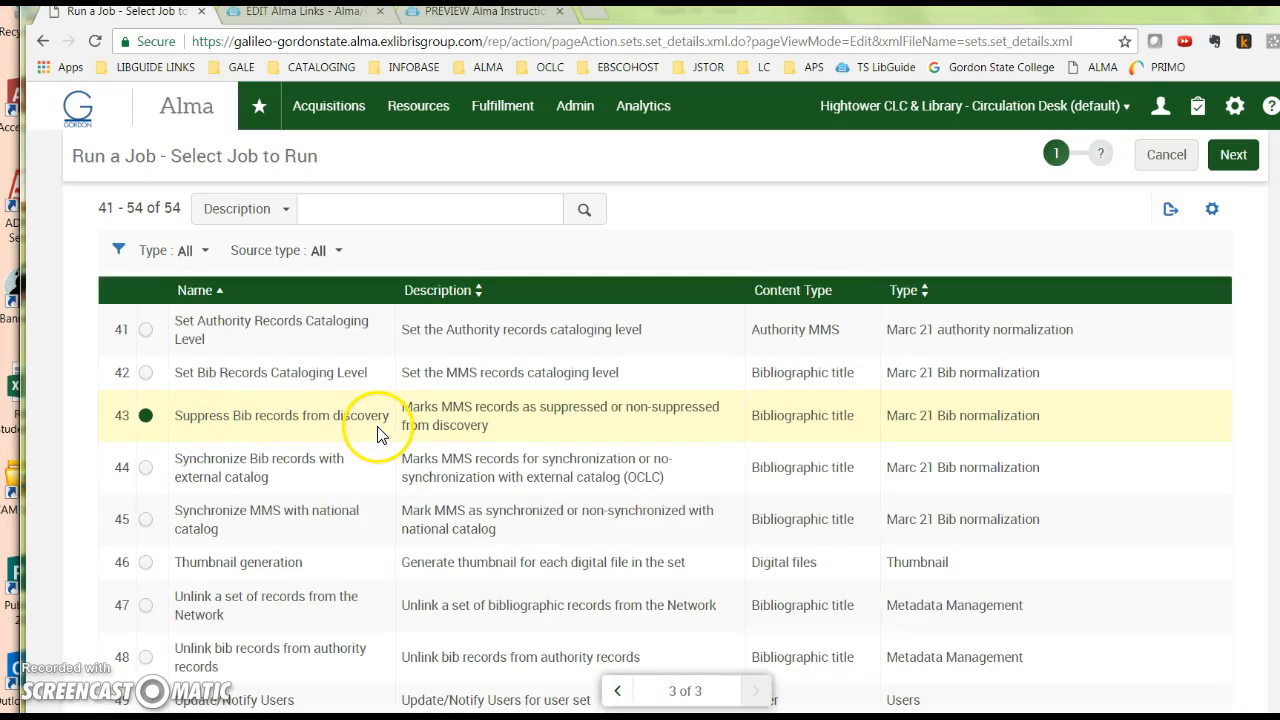
{"action": "left_click", "coordinate": [1232, 155]}
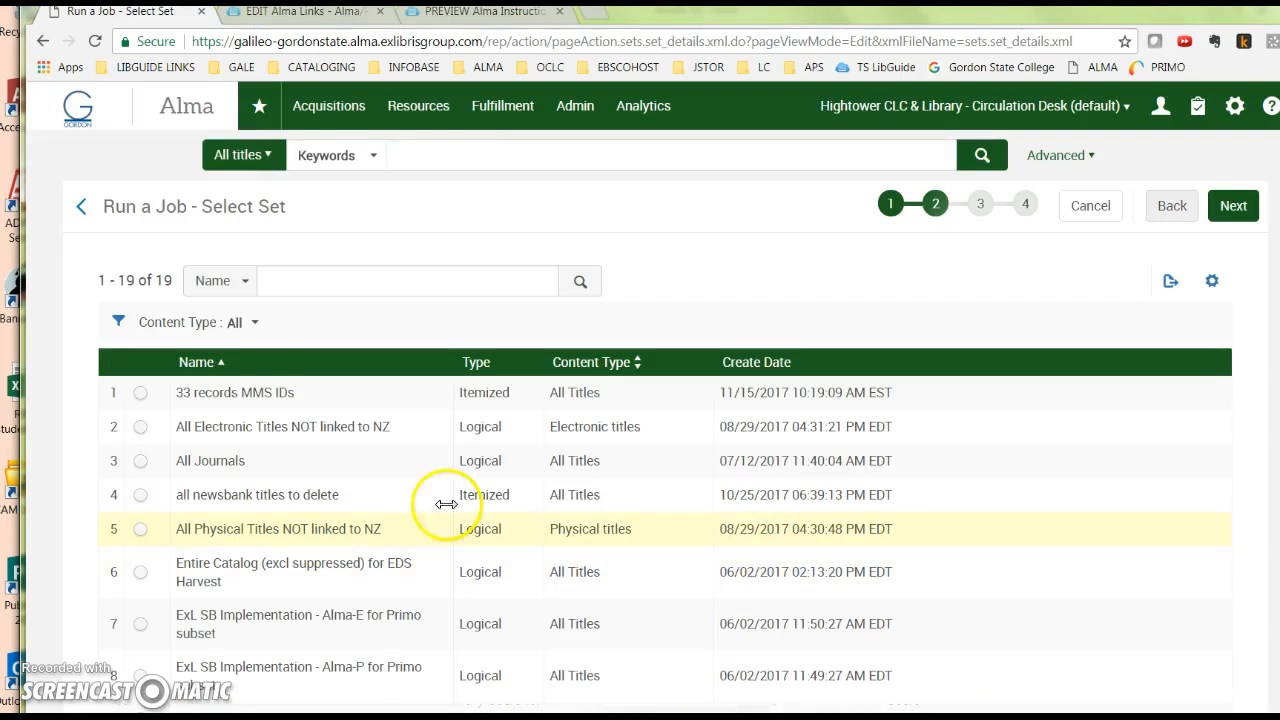
Run the job on the 33 records MMS IDs set with Suppressed from Discovery set to TRUE, confirming the submission
{"action": "left_click", "coordinate": [141, 395]}
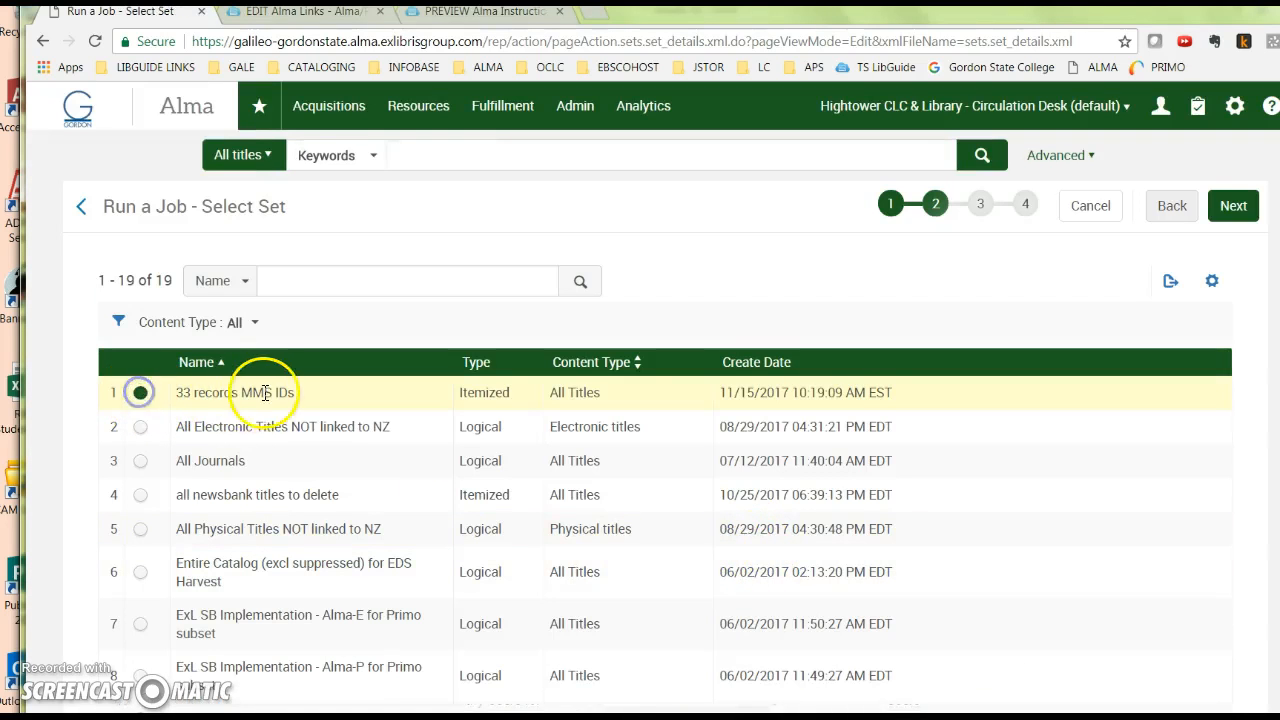
{"action": "left_click", "coordinate": [1245, 206]}
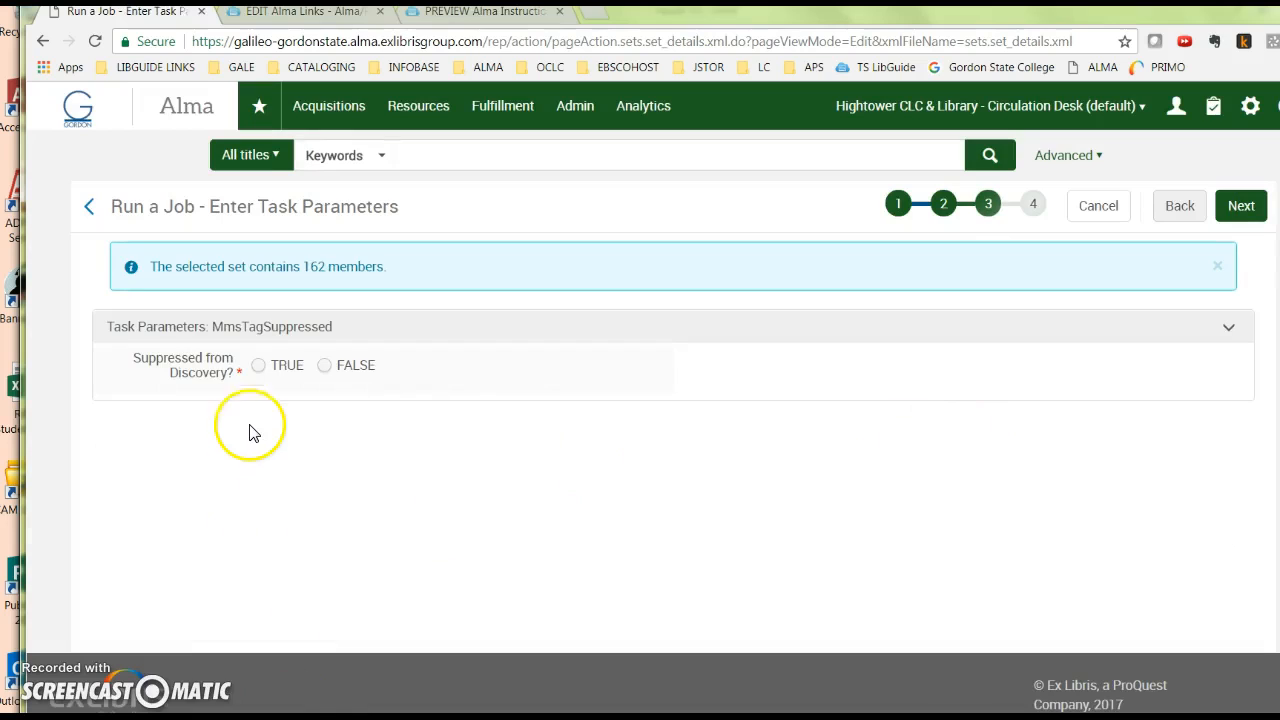
{"action": "left_click", "coordinate": [258, 368]}
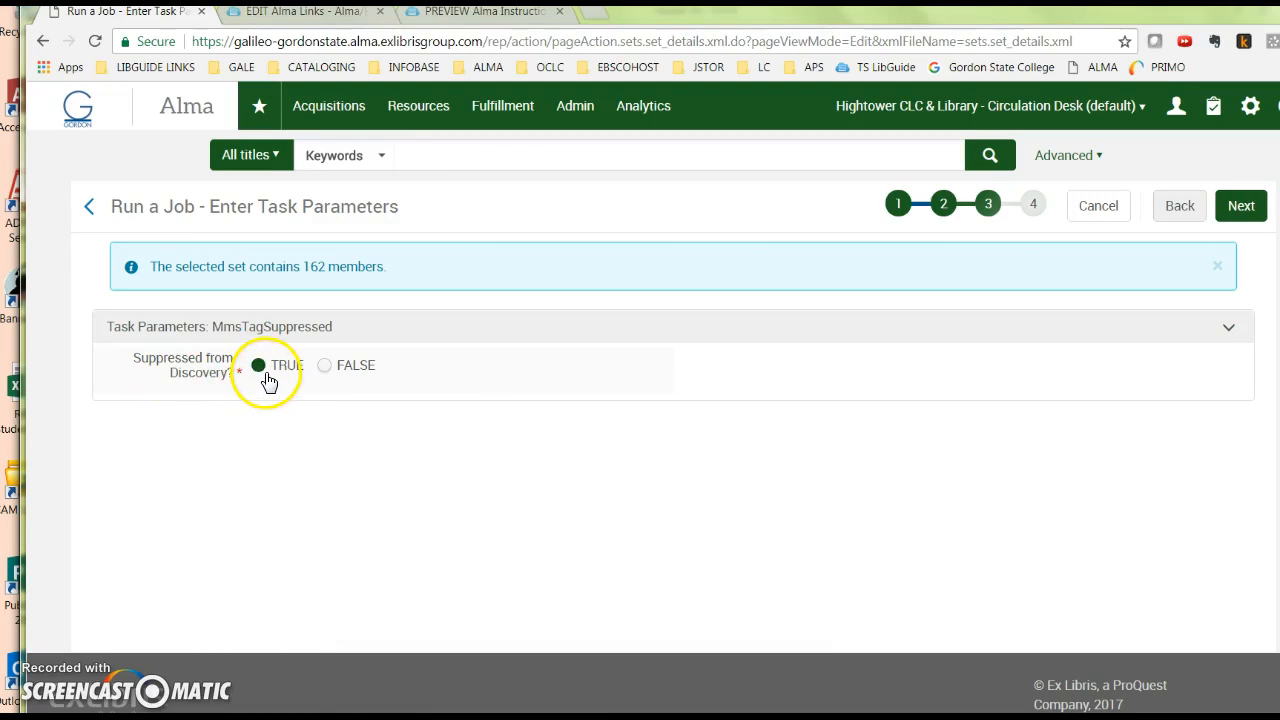
{"action": "left_click", "coordinate": [1240, 206]}
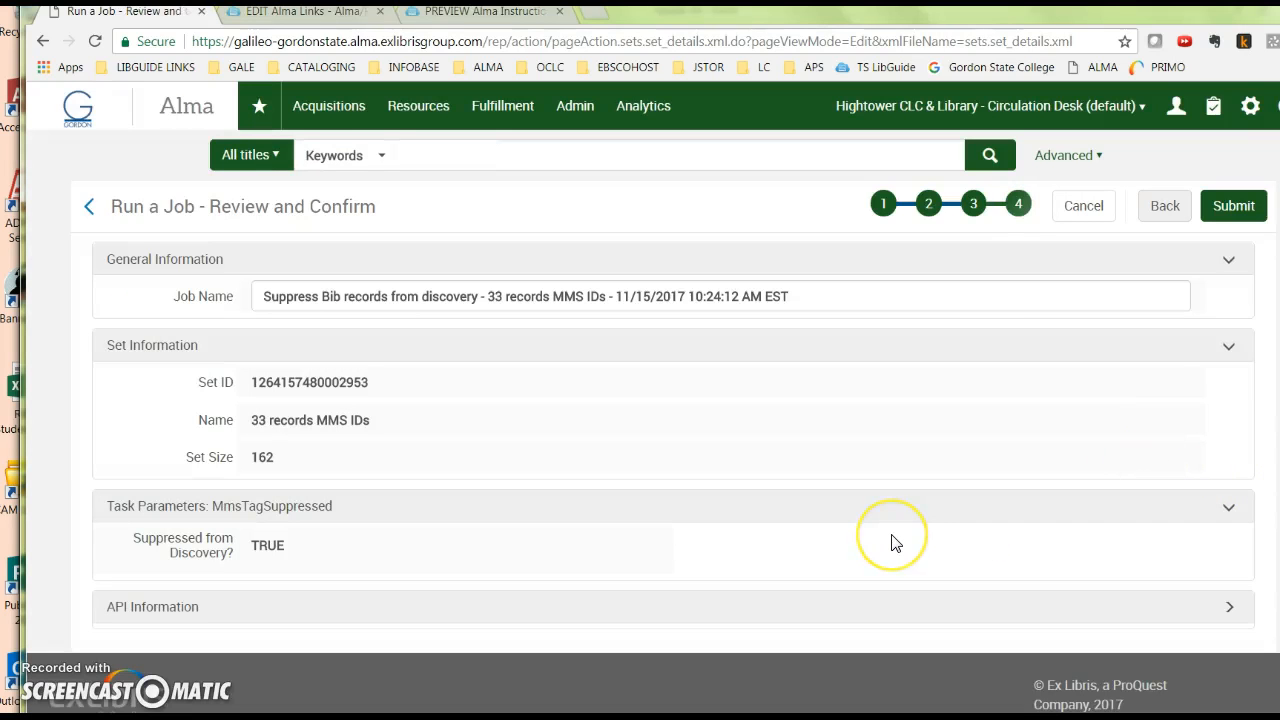
{"action": "left_click", "coordinate": [1234, 206]}
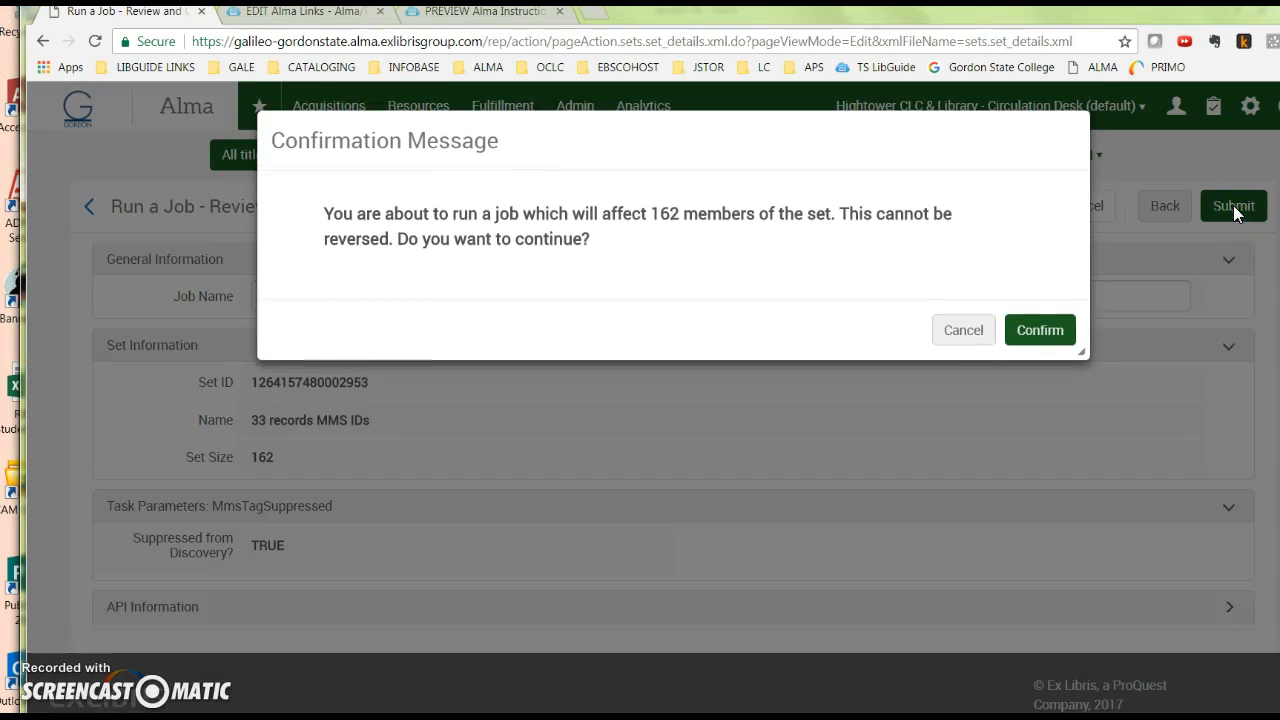
{"action": "left_click", "coordinate": [1041, 335]}
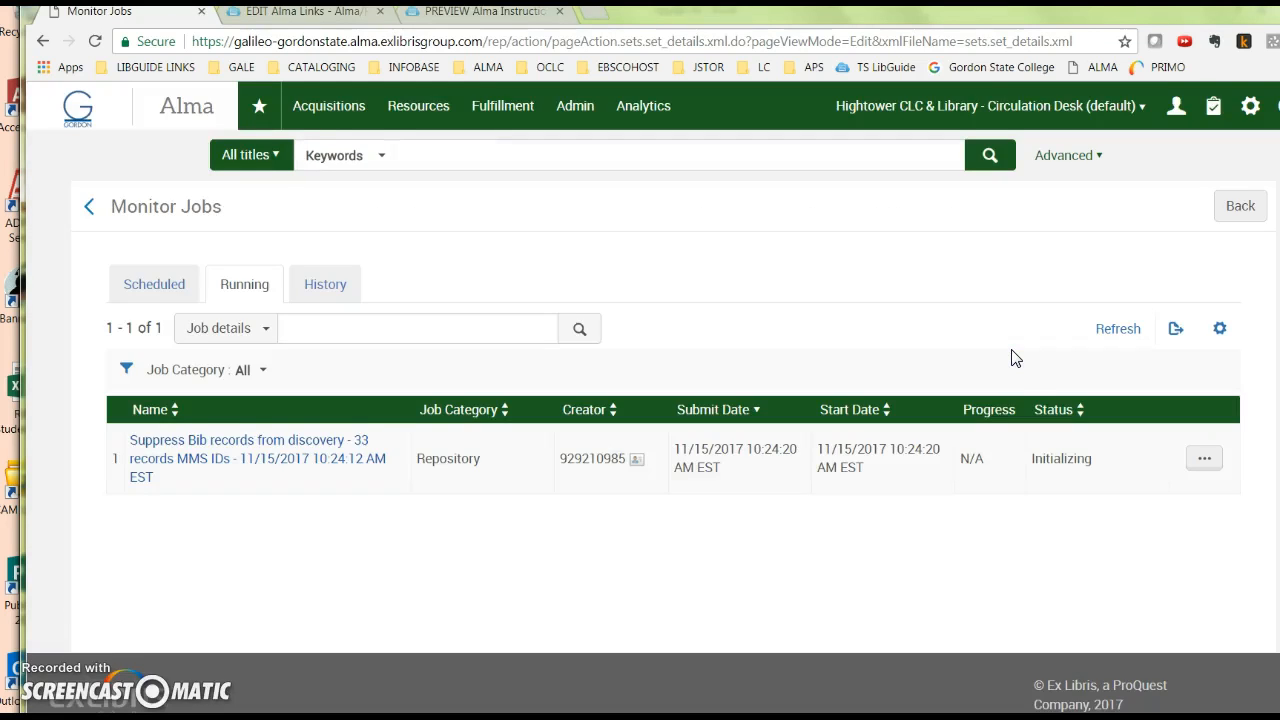
Refresh the running jobs, review the suppression job's report from the job history, and return to the history list
{"action": "left_click", "coordinate": [1116, 329]}
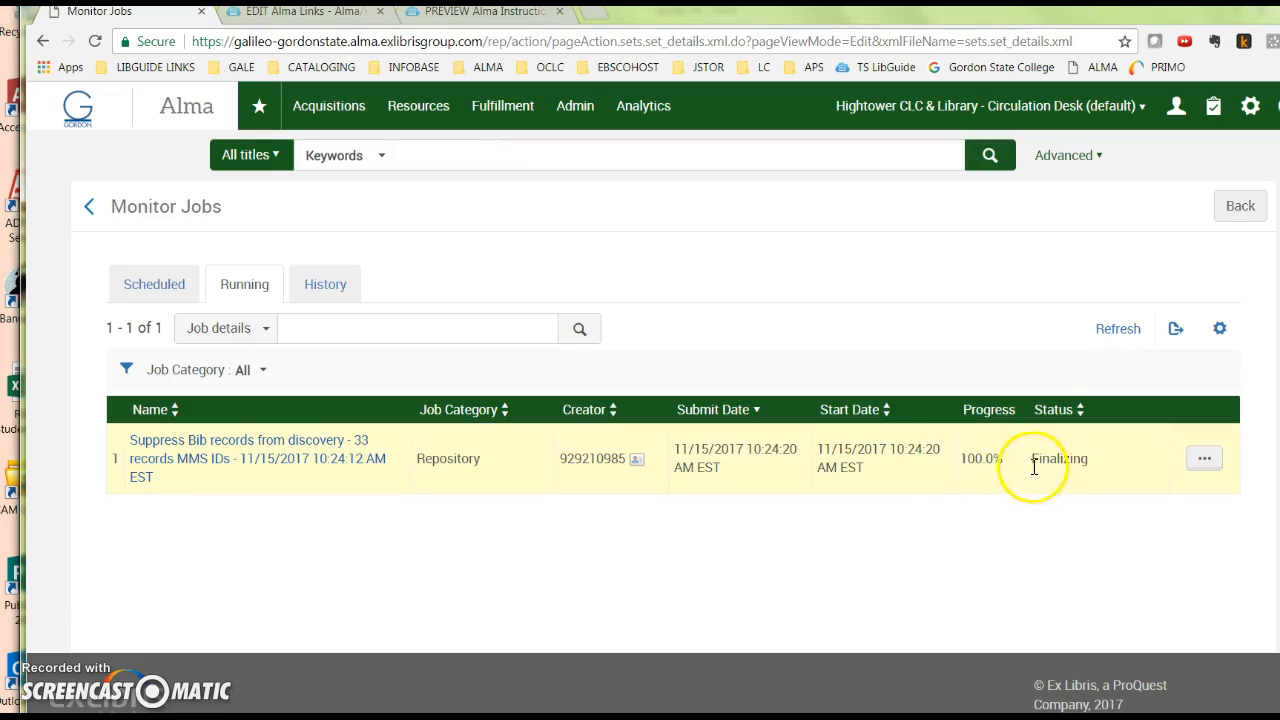
{"action": "left_click", "coordinate": [326, 285]}
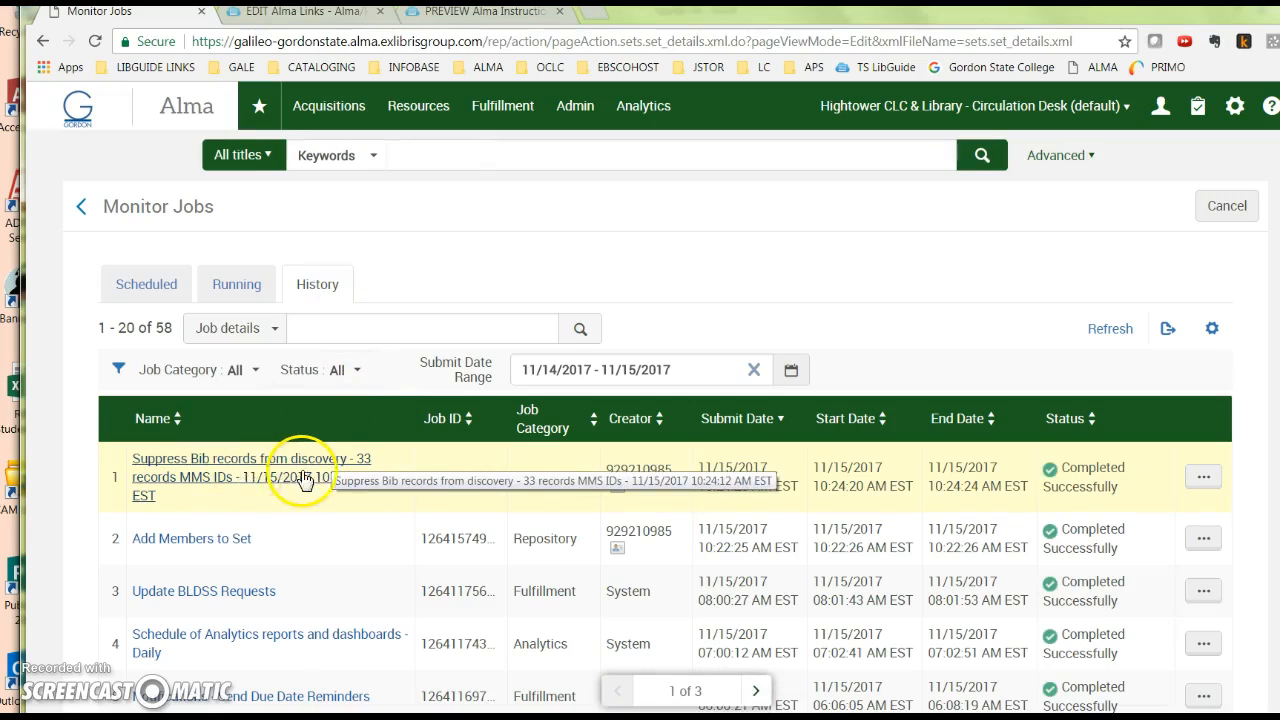
{"action": "left_click", "coordinate": [1203, 485]}
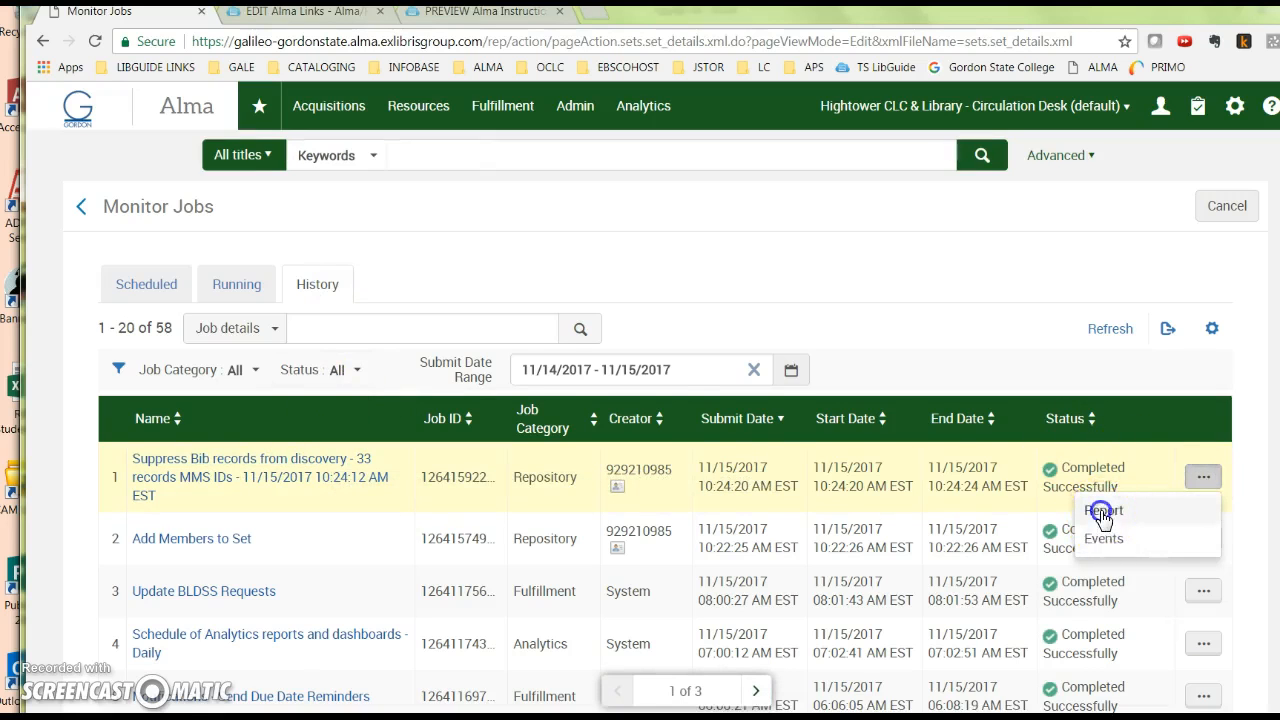
{"action": "left_click", "coordinate": [1102, 511]}
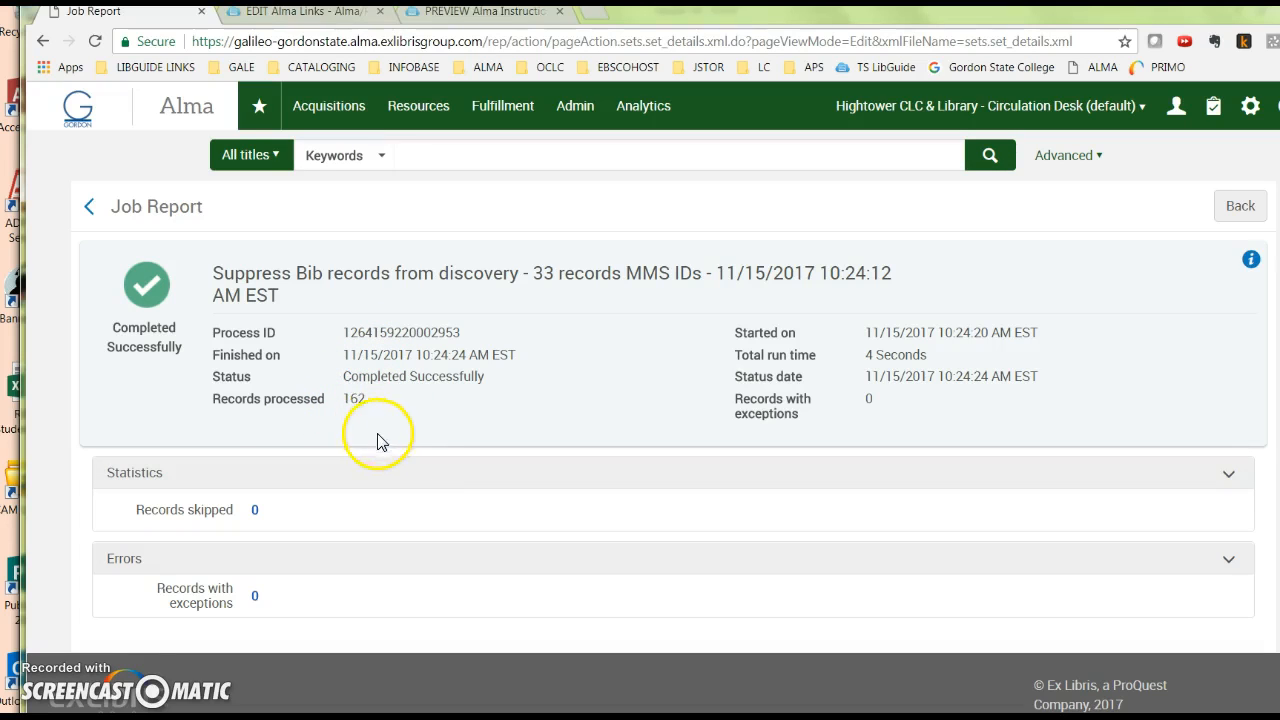
{"action": "left_click", "coordinate": [1239, 208]}
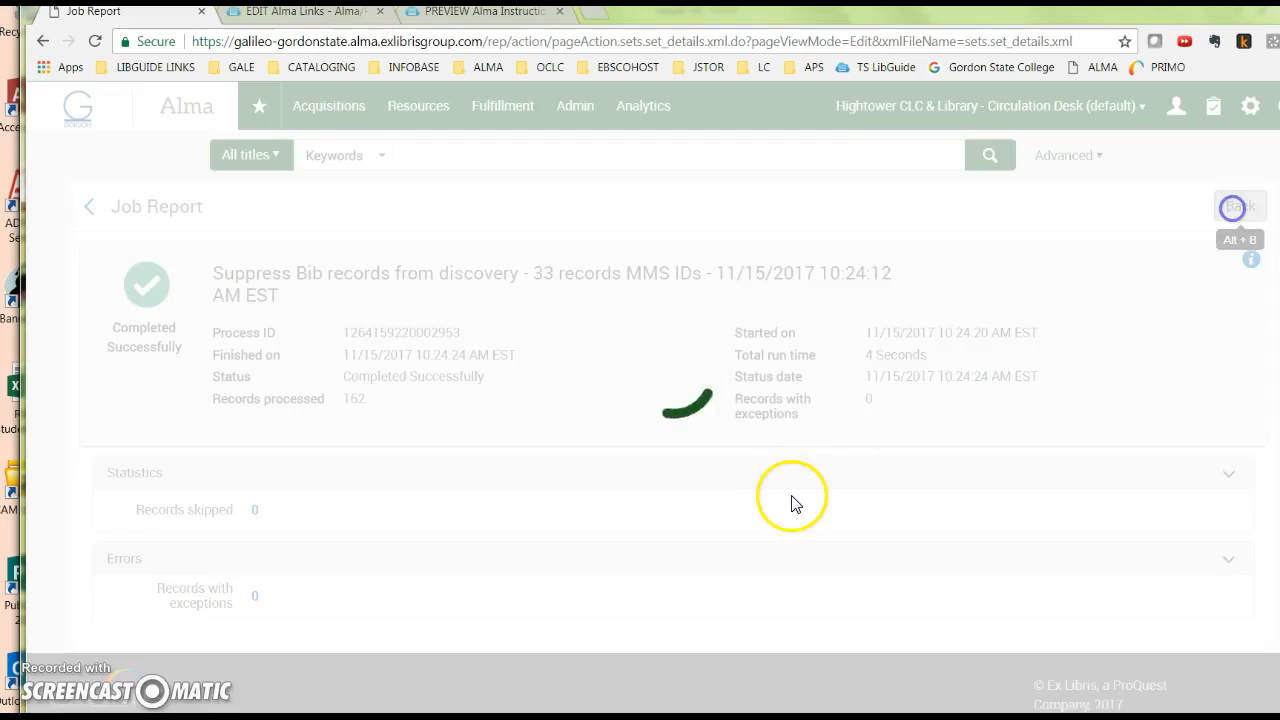
{"action": "scroll", "coordinate": [606, 456], "scroll_direction": "up", "scroll_amount": 1}
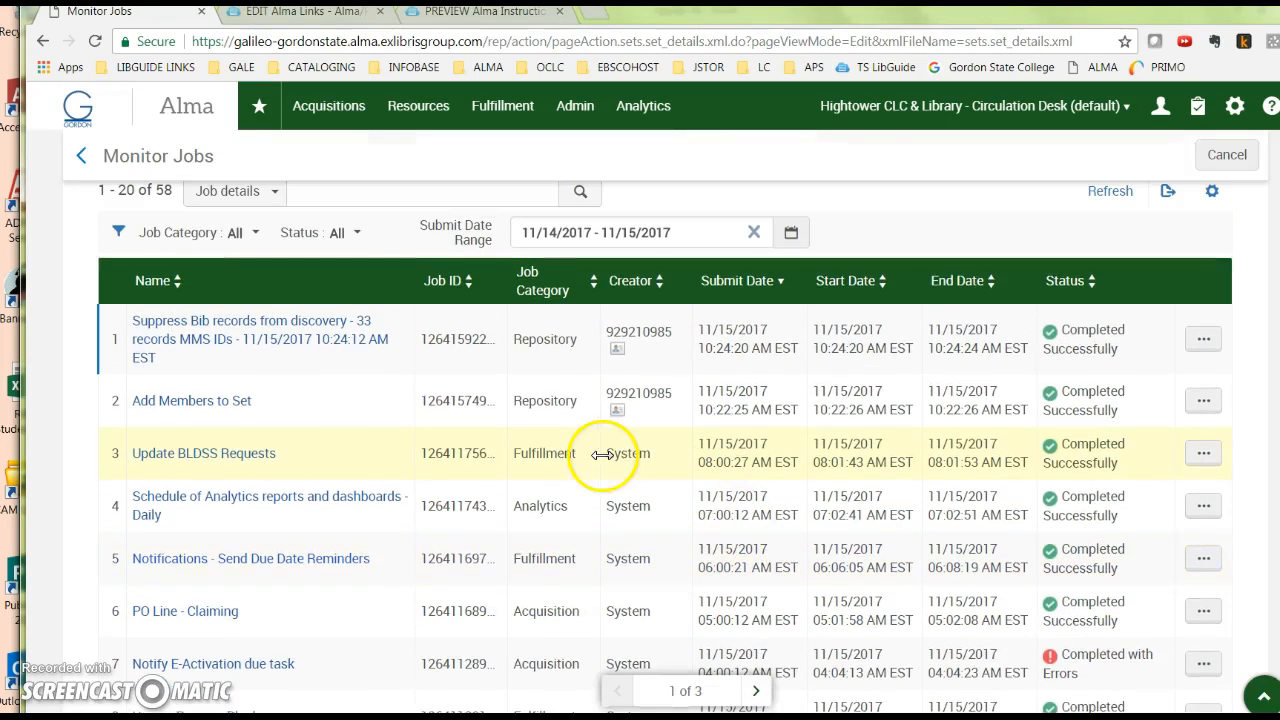
{"action": "scroll", "coordinate": [606, 456], "scroll_direction": "up", "scroll_amount": 2}
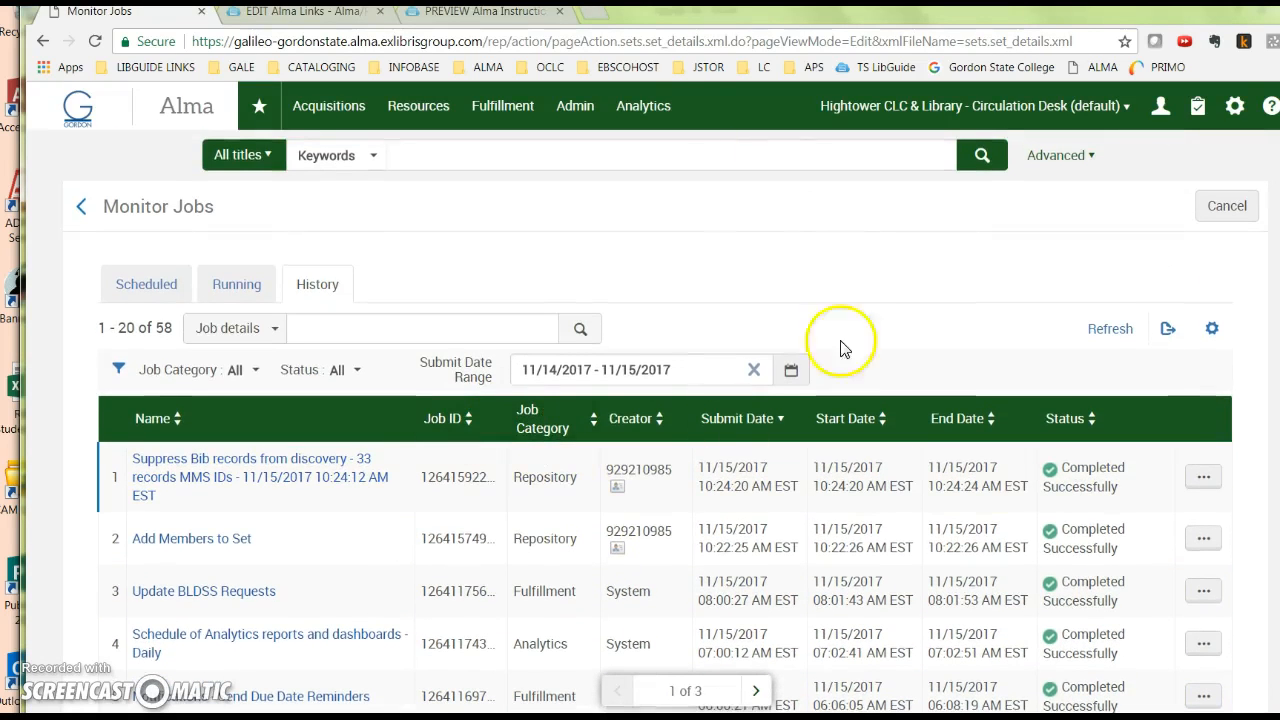
View the members of the 33 records MMS IDs set and check the first title's physical holdings for suppression
{"action": "left_click", "coordinate": [580, 107]}
{"action": "left_click", "coordinate": [618, 446]}
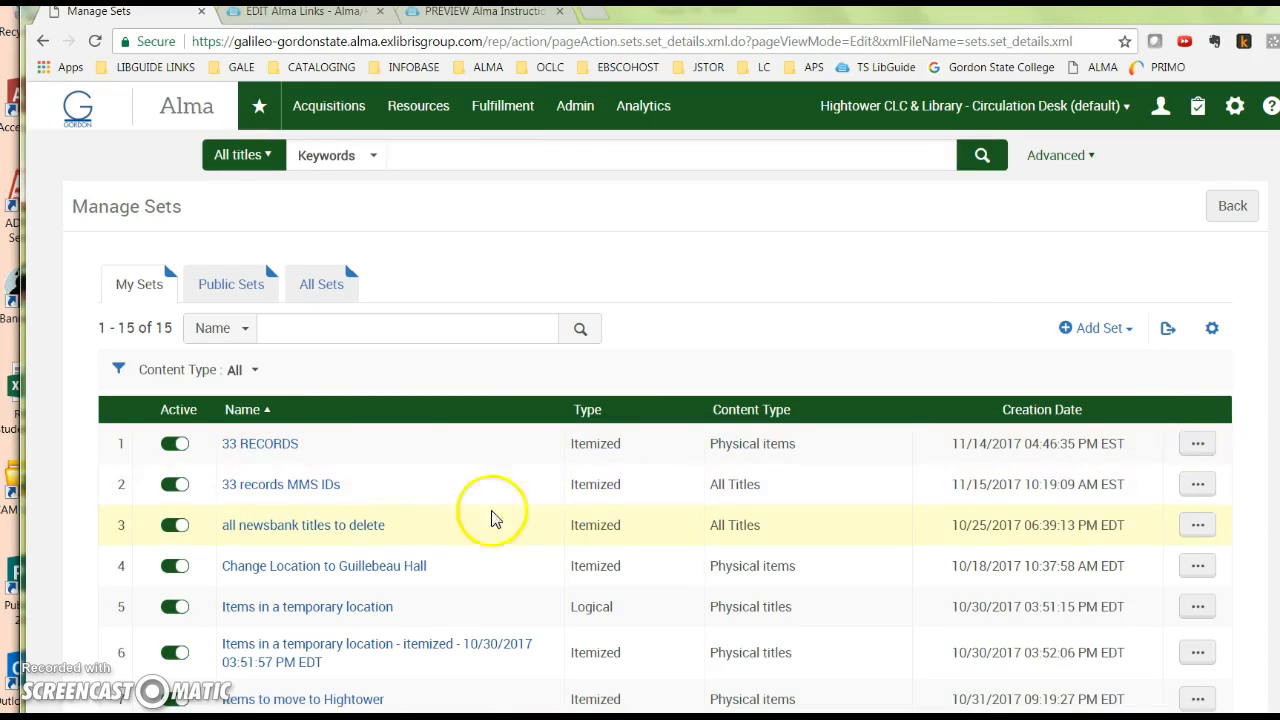
{"action": "left_click", "coordinate": [1195, 484]}
{"action": "left_click", "coordinate": [1105, 574]}
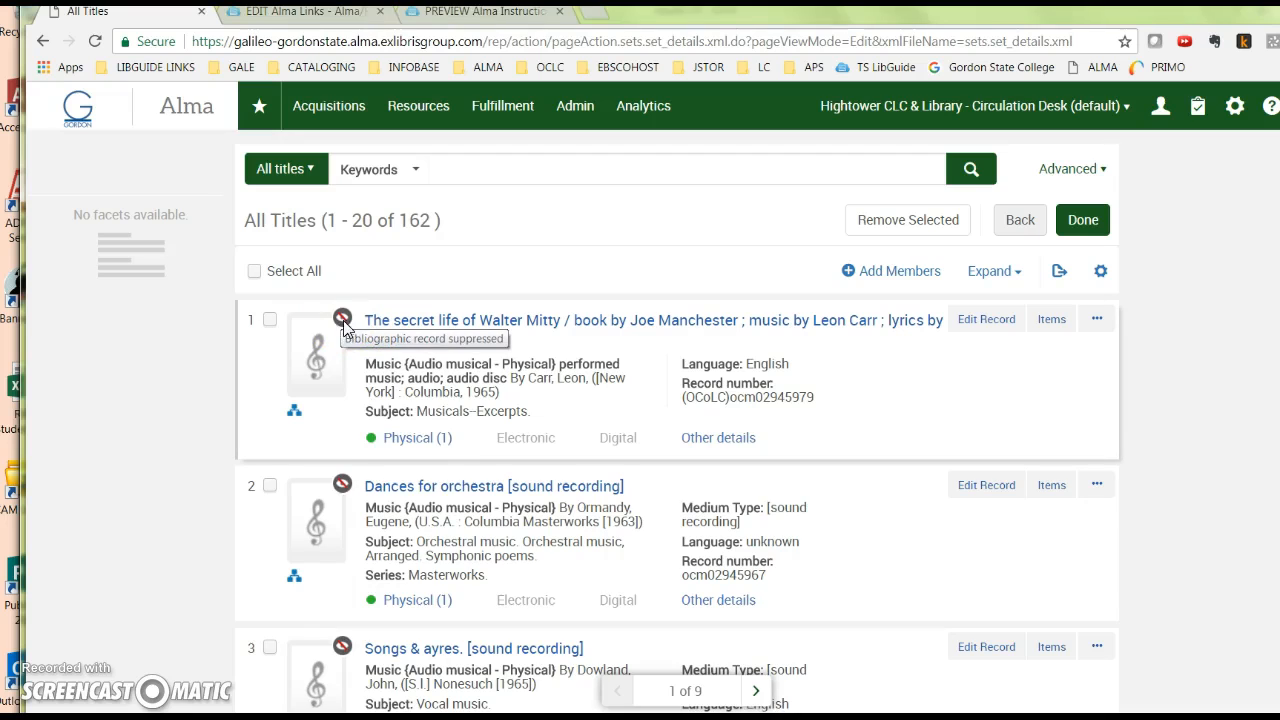
{"action": "left_click", "coordinate": [415, 440]}
{"action": "left_click", "coordinate": [417, 442]}
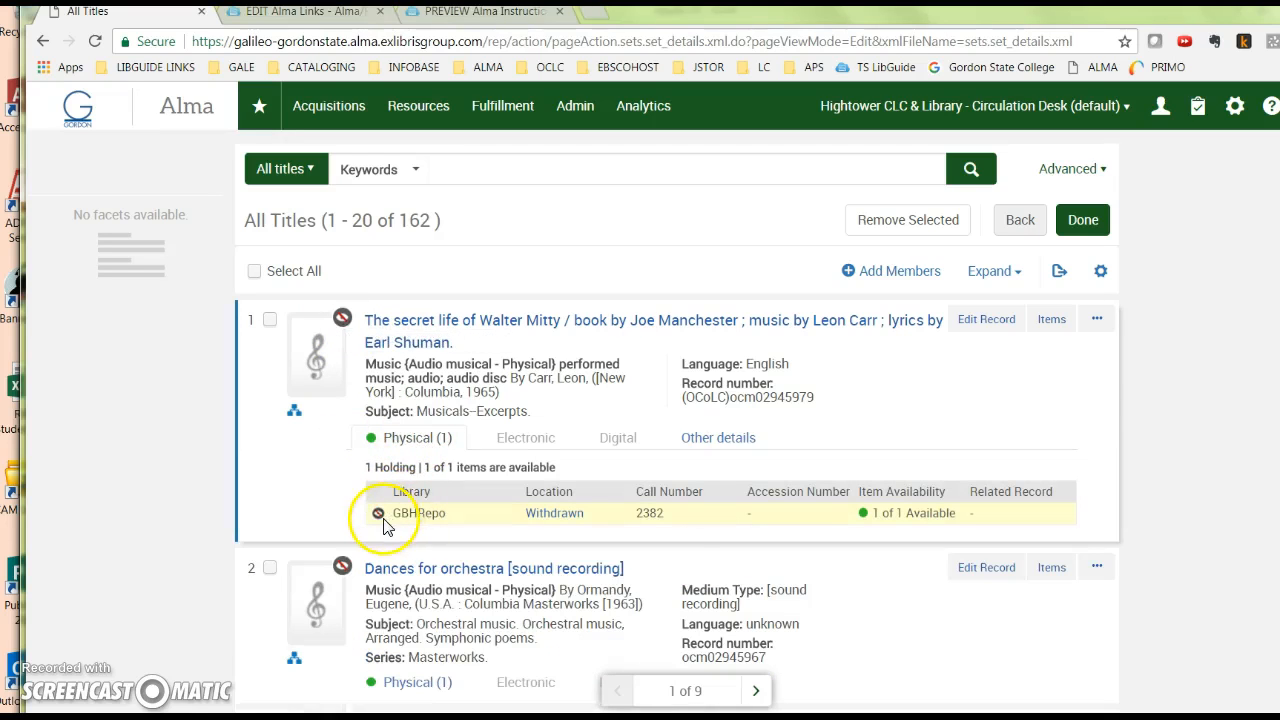
{"action": "mouse_move", "coordinate": [380, 516]}
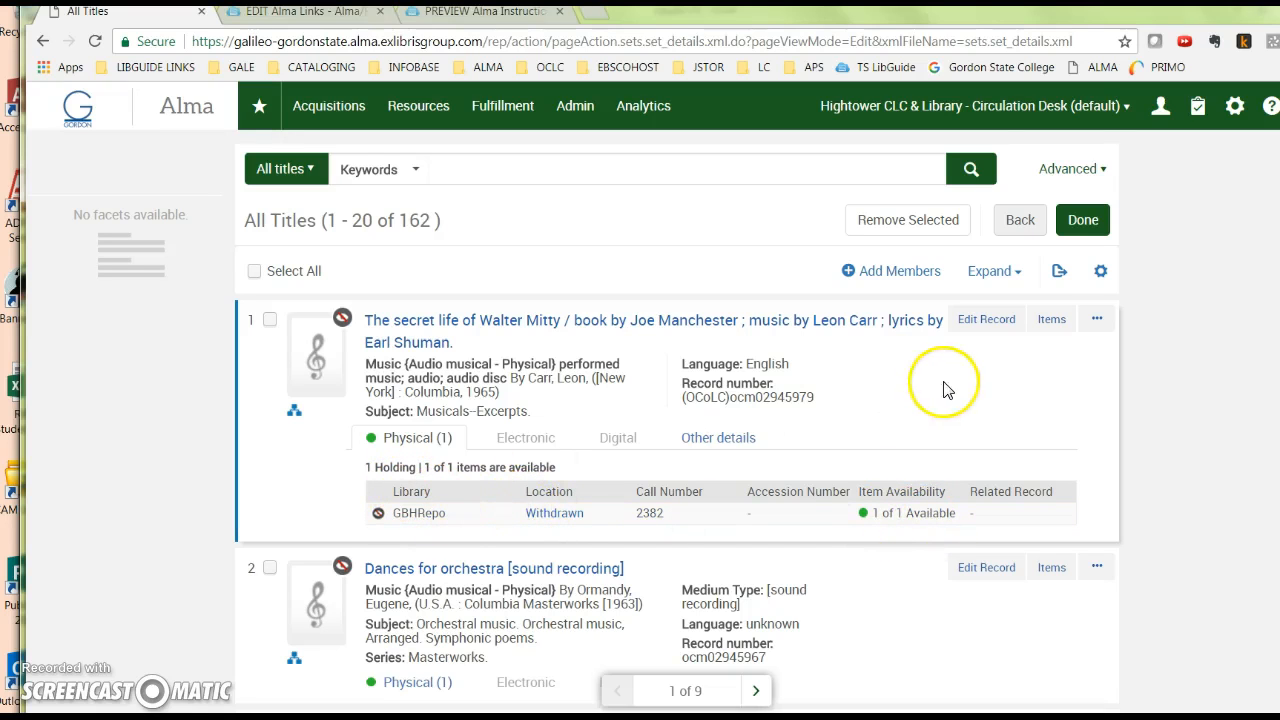
Open the physical item record of the first title, The secret life of Walter Mitty, and copy its barcode
{"action": "left_click", "coordinate": [1052, 320]}
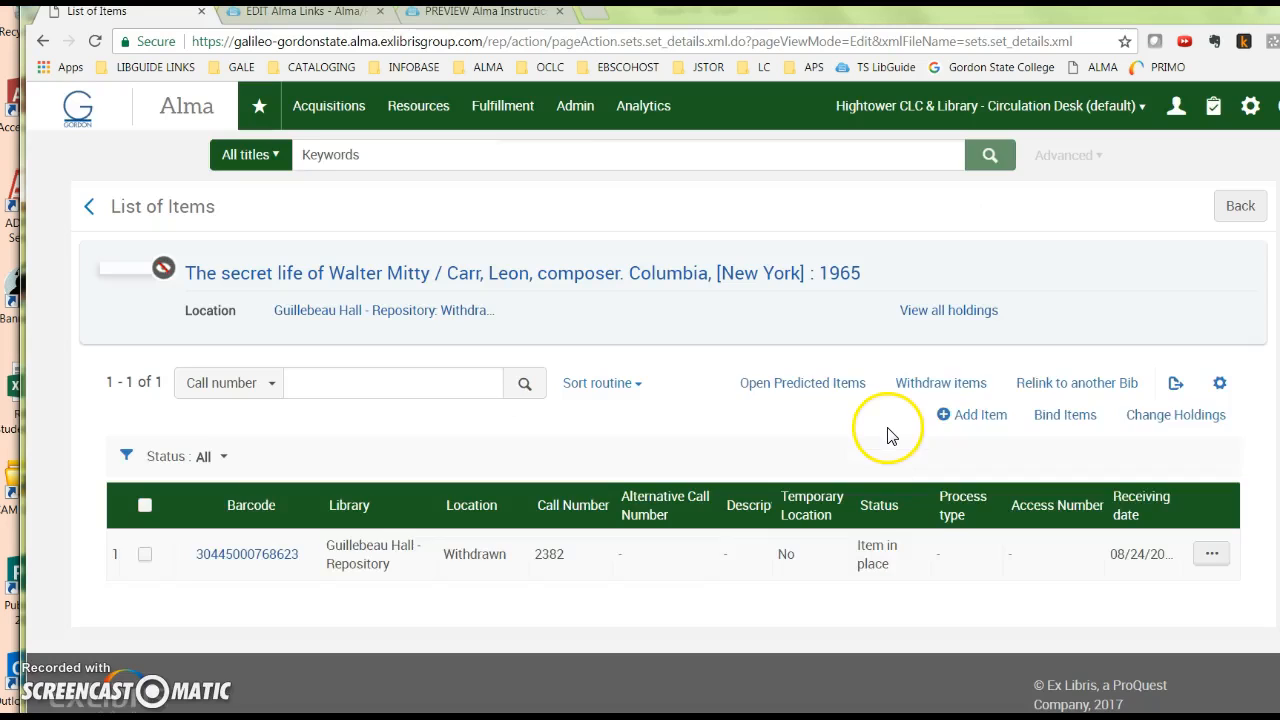
{"action": "left_click", "coordinate": [252, 553]}
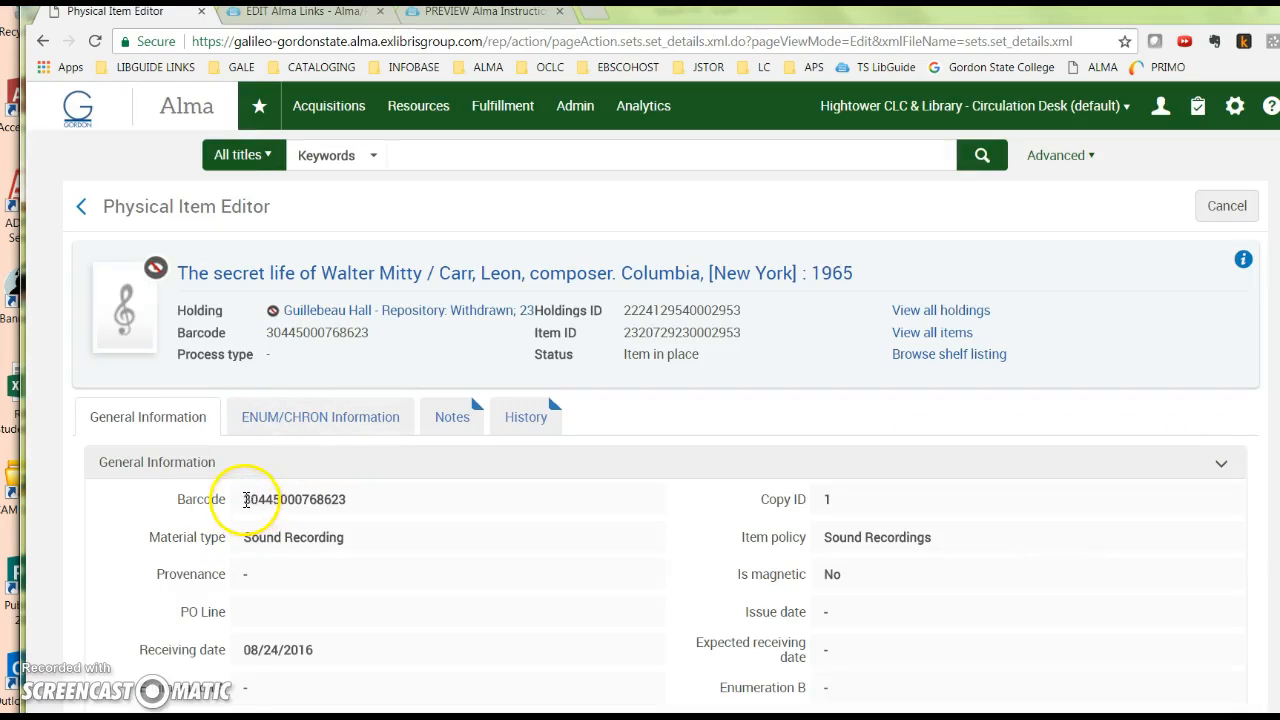
{"action": "left_click_drag", "start_coordinate": [242, 499], "coordinate": [362, 498]}
{"action": "key", "text": "ctrl+c"}
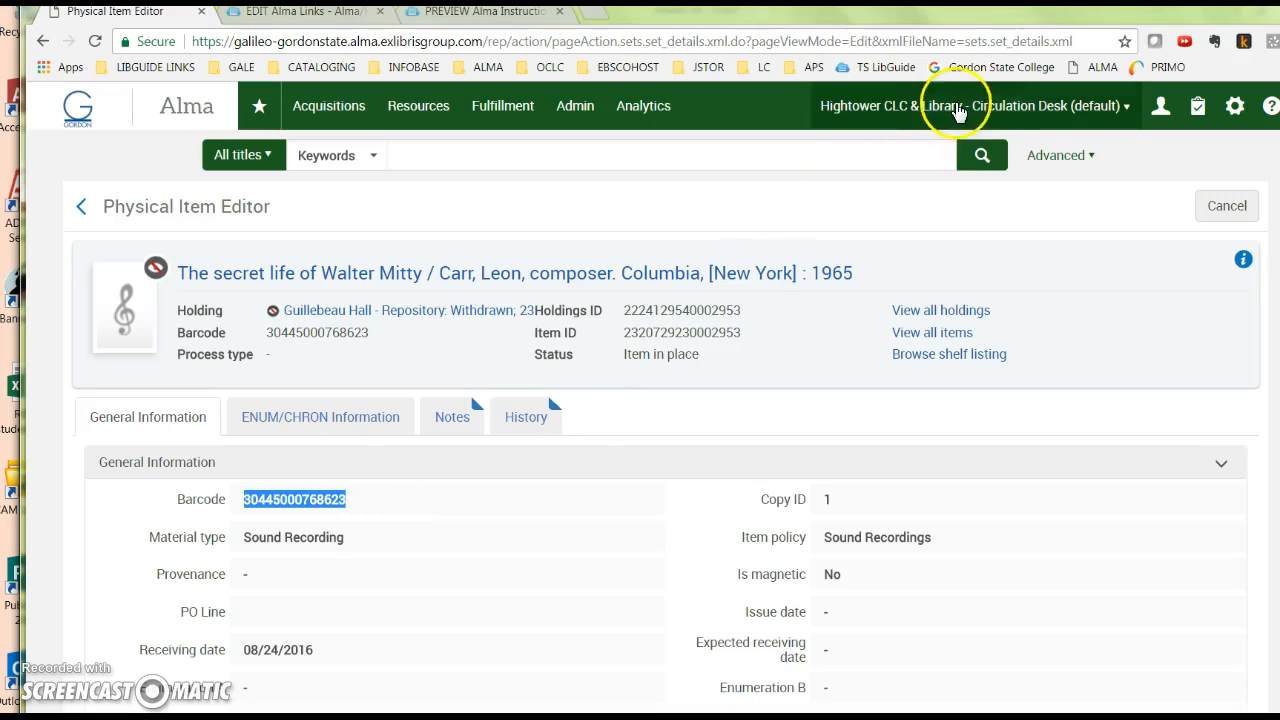
Change the current working location to Guillebeau Hall - Repository - Default Circulation Desk
{"action": "left_click", "coordinate": [1010, 110]}
{"action": "left_click", "coordinate": [786, 160]}
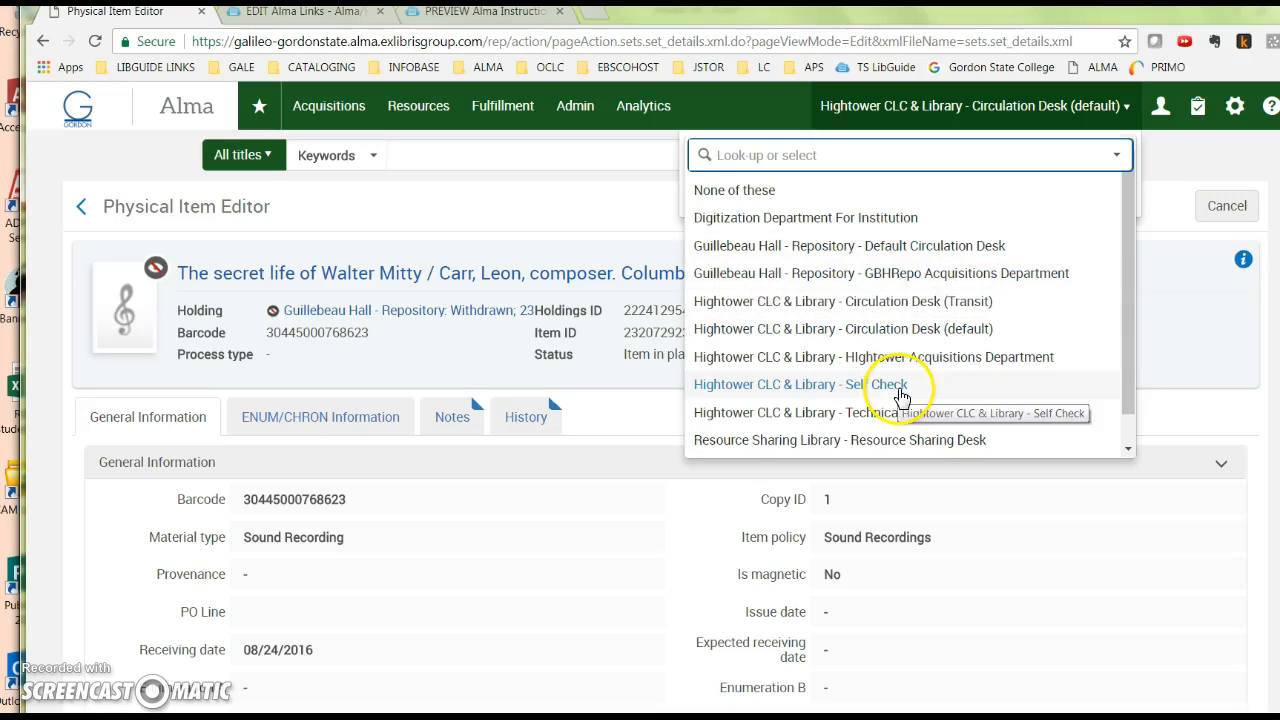
{"action": "left_click", "coordinate": [900, 245]}
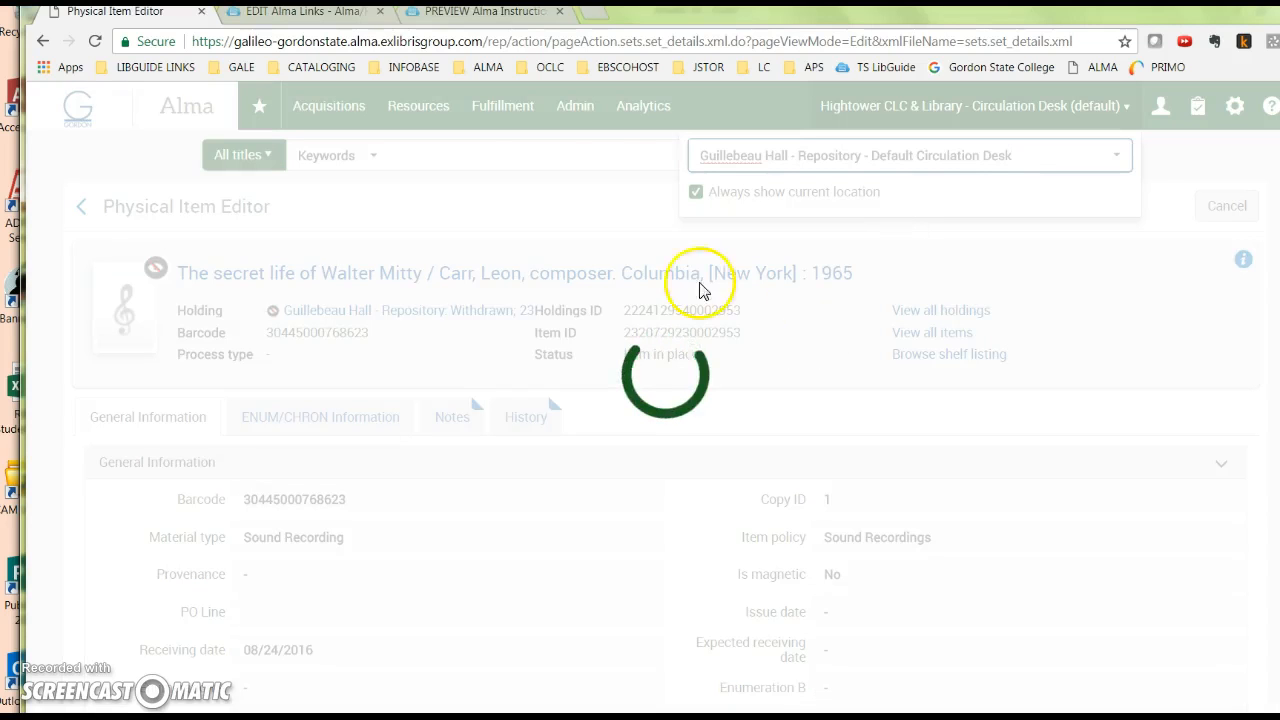
Scan in the item at the current desk using the copied barcode
{"action": "left_click", "coordinate": [503, 106]}
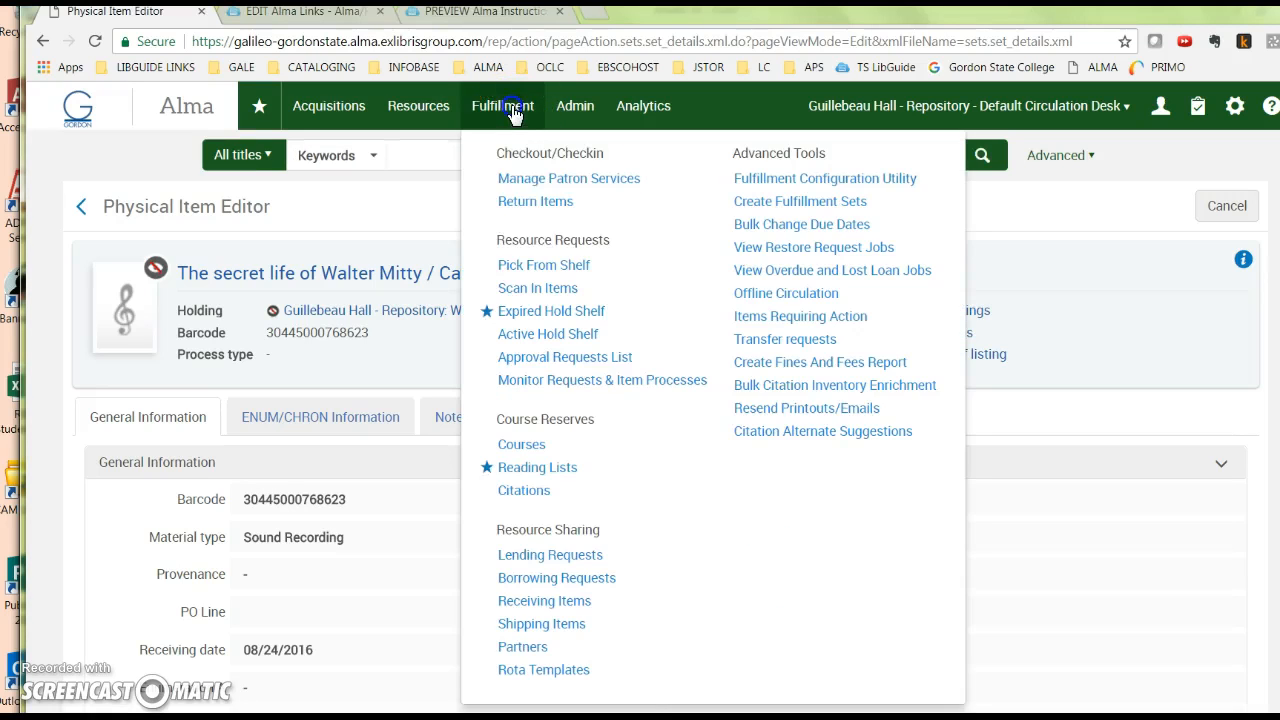
{"action": "left_click", "coordinate": [535, 288]}
{"action": "left_click", "coordinate": [395, 463]}
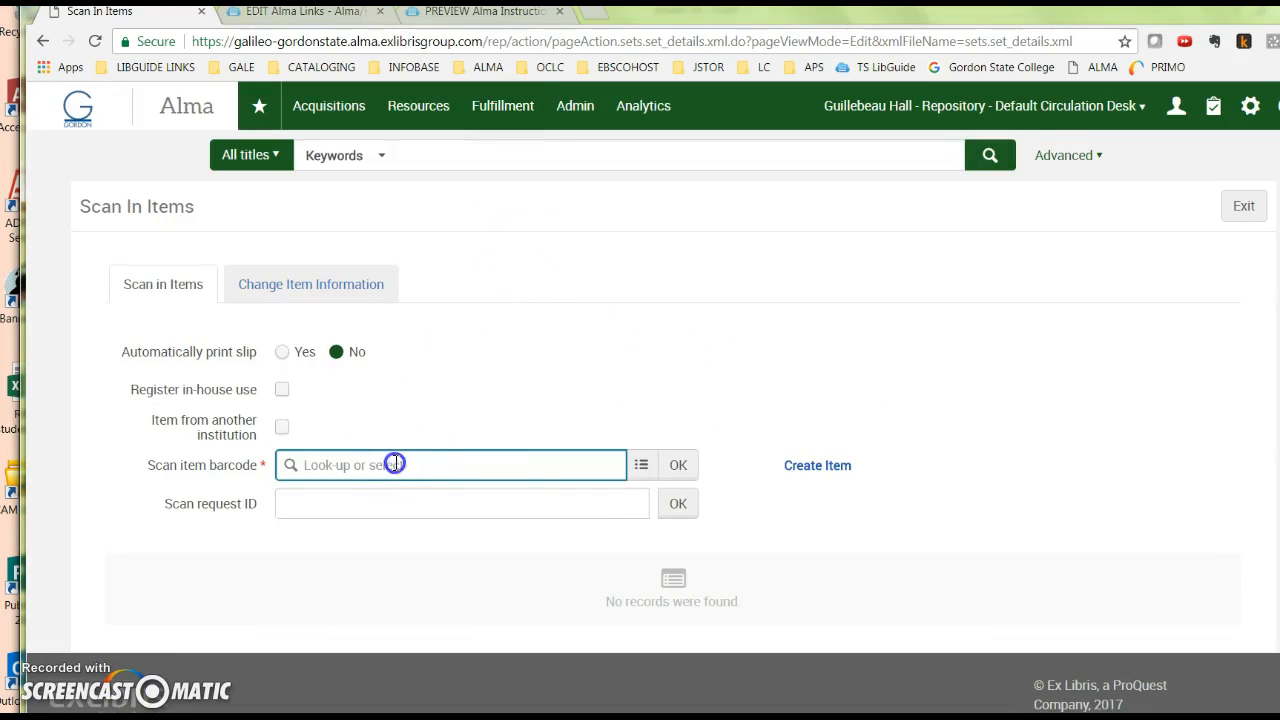
{"action": "left_click", "coordinate": [672, 465]}
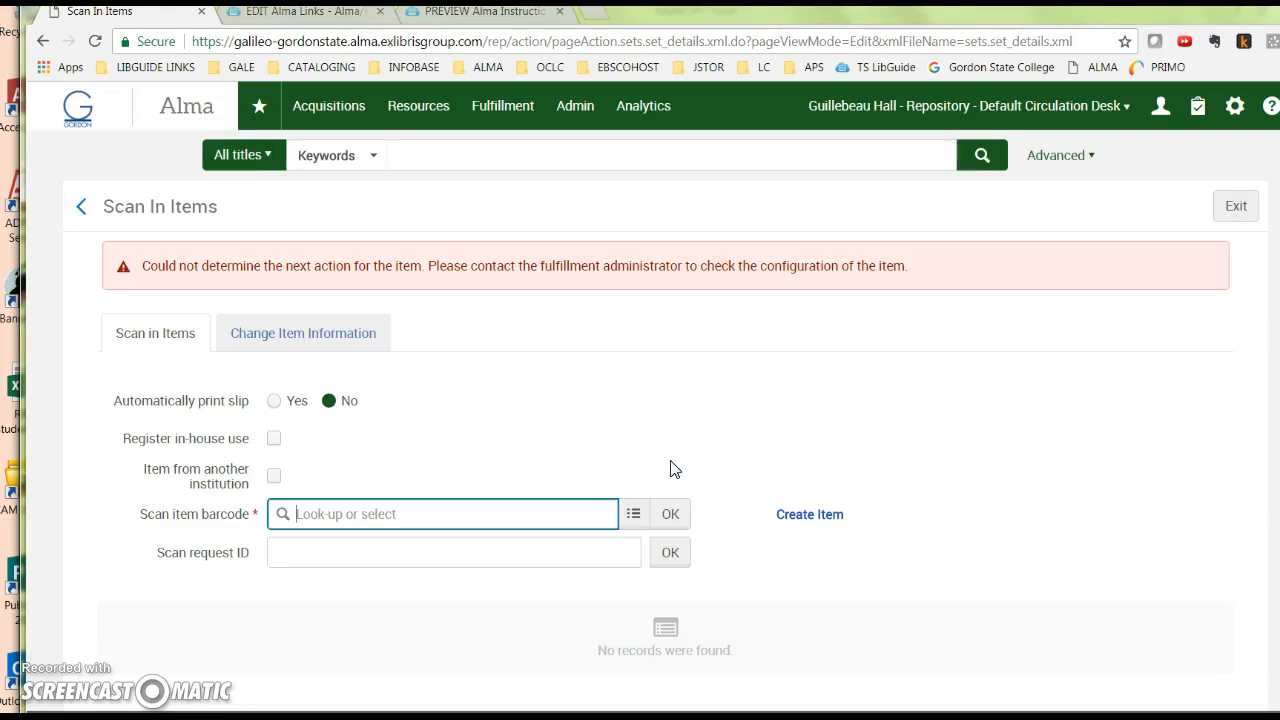
Search All titles by keyword for the copied item barcode
{"action": "left_click", "coordinate": [483, 153]}
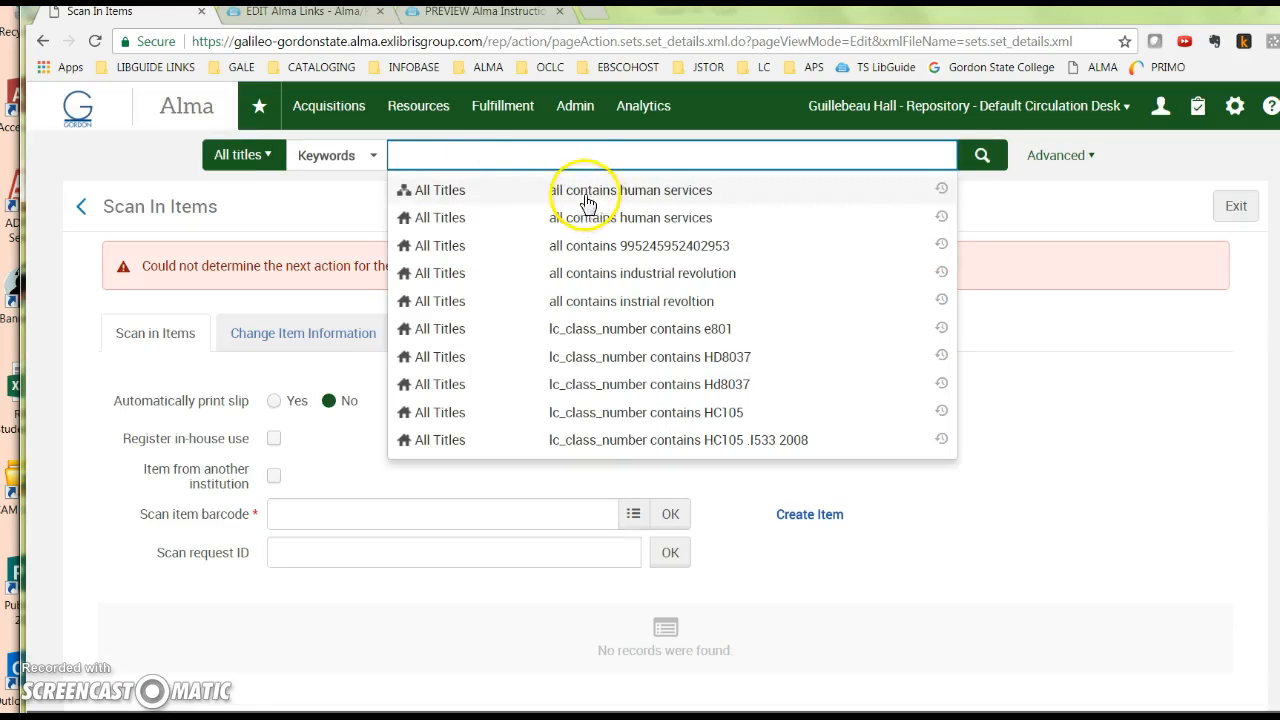
{"action": "key", "text": "ctrl+v"}
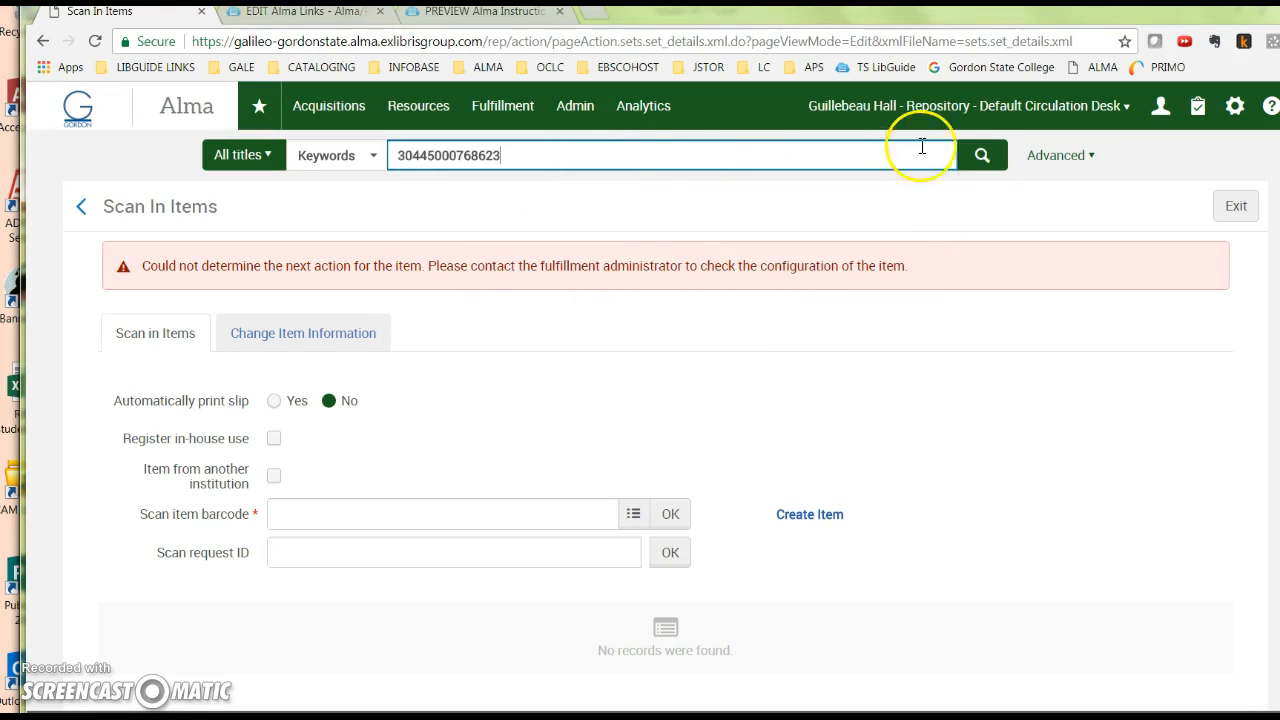
{"action": "left_click", "coordinate": [982, 155]}
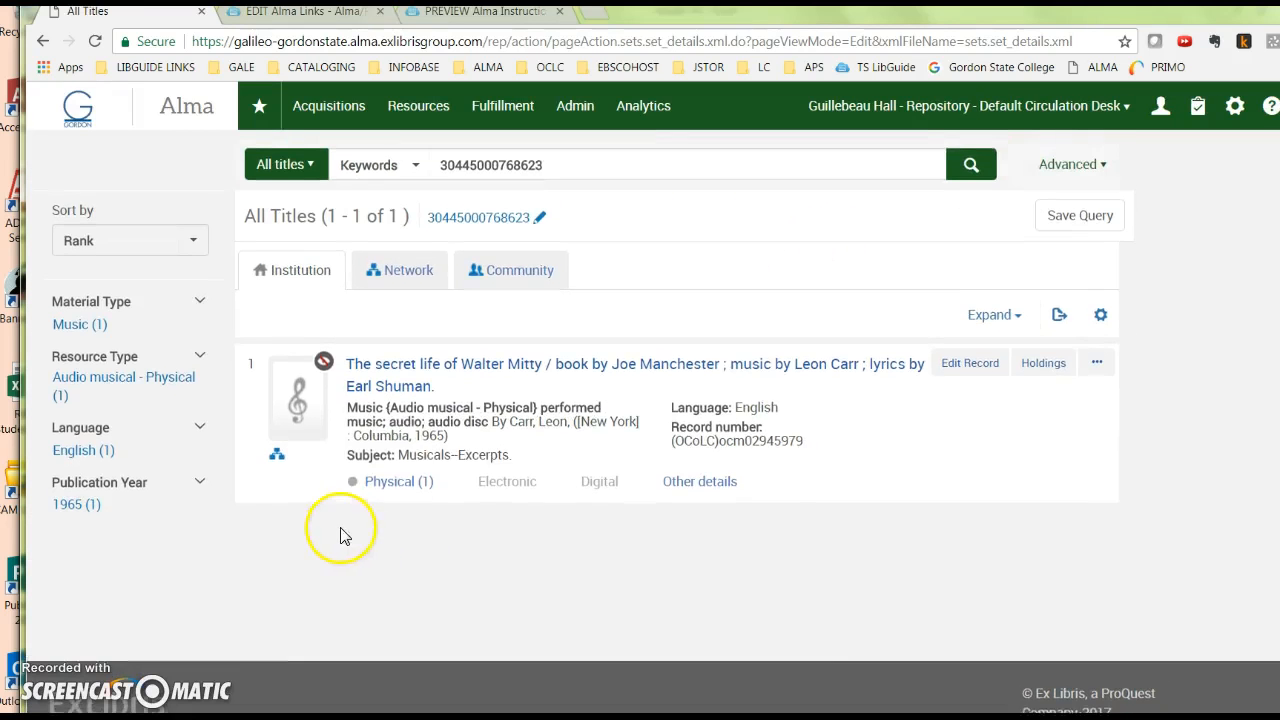
Expand the physical holdings of The secret life of Walter Mitty and check the holding's suppression, location and item availability
{"action": "left_click", "coordinate": [385, 488]}
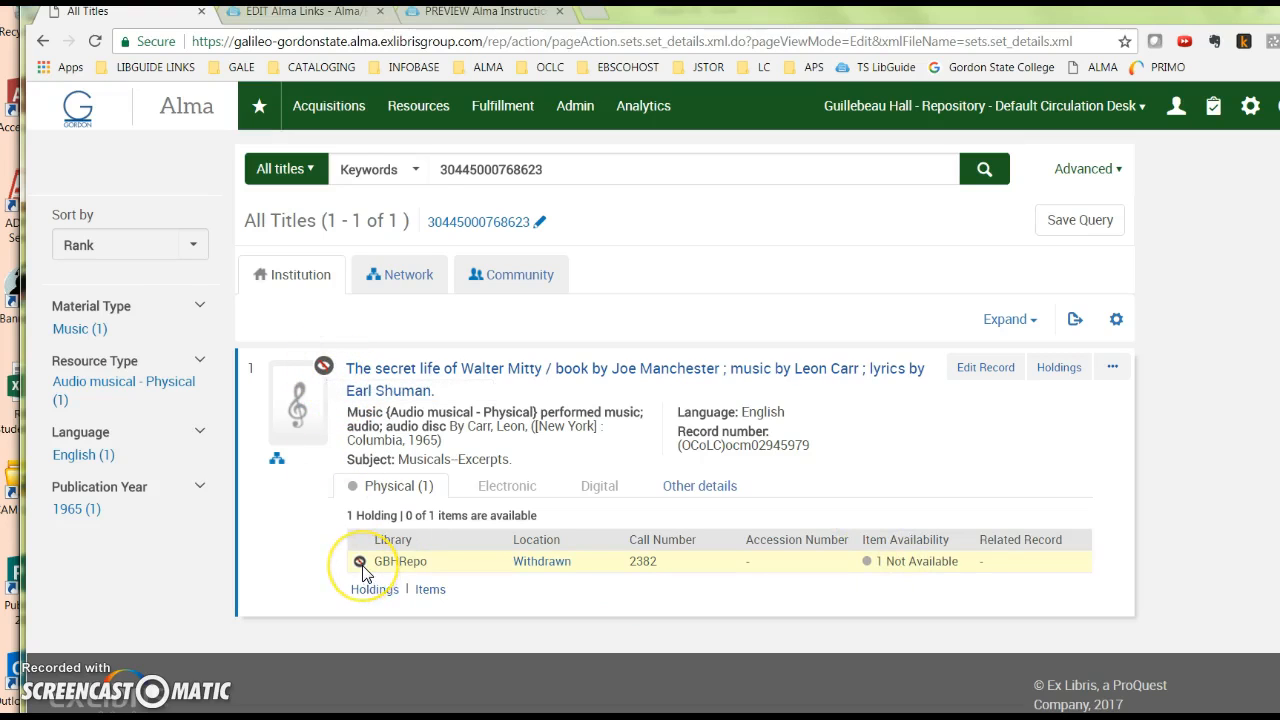
{"action": "mouse_move", "coordinate": [362, 572]}
{"action": "left_click", "coordinate": [576, 575]}
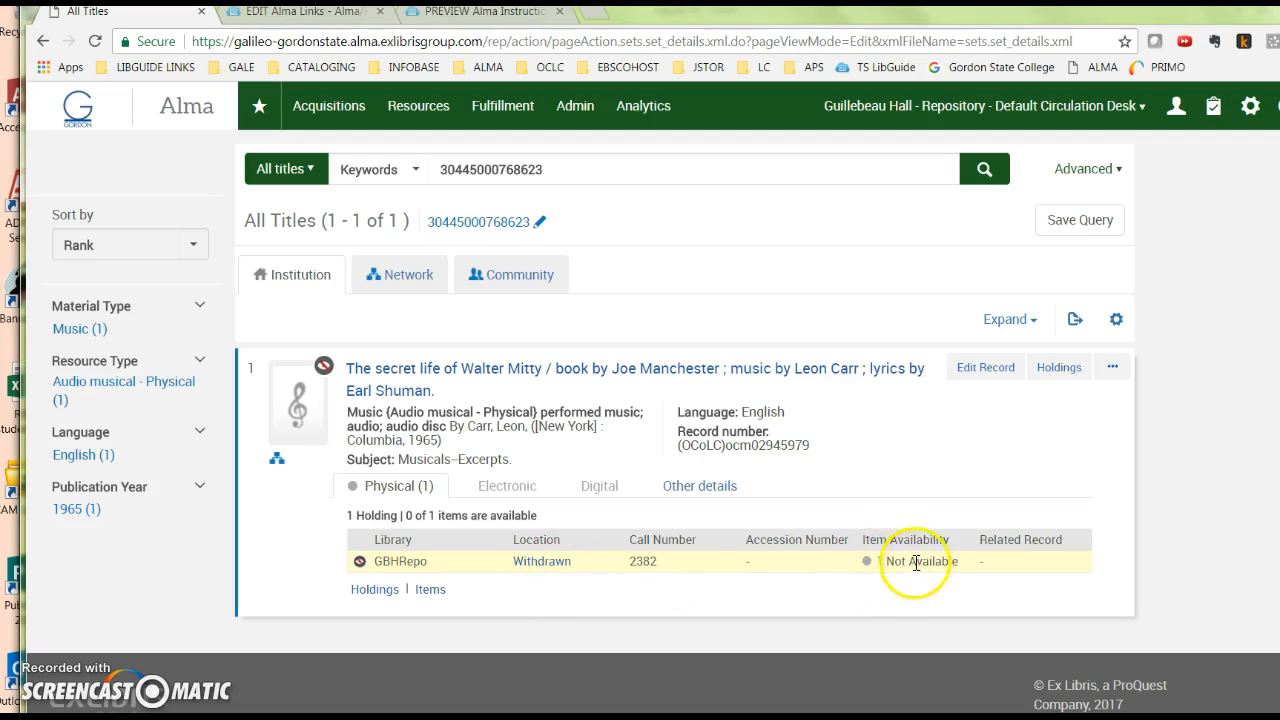
Open the members of the itemized physical items set 33 RECORDS and review the listed items' suppression and permanent locations
{"action": "left_click", "coordinate": [574, 108]}
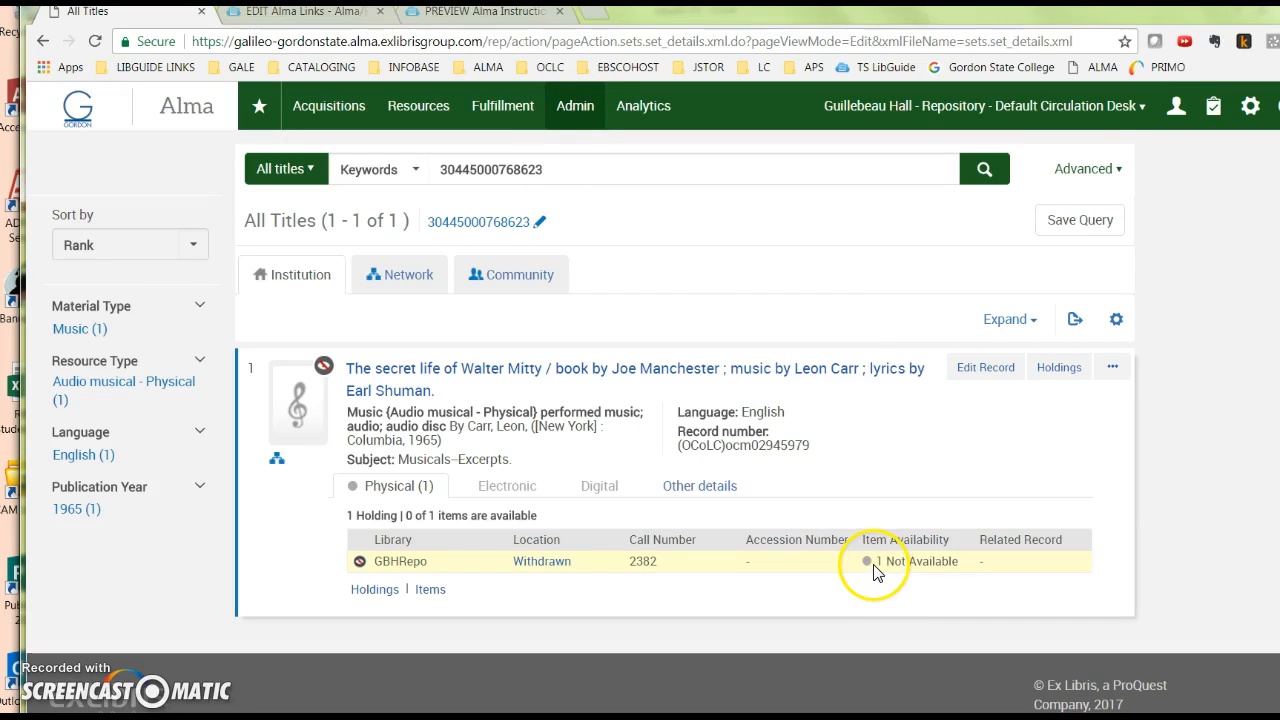
{"action": "mouse_move", "coordinate": [575, 105]}
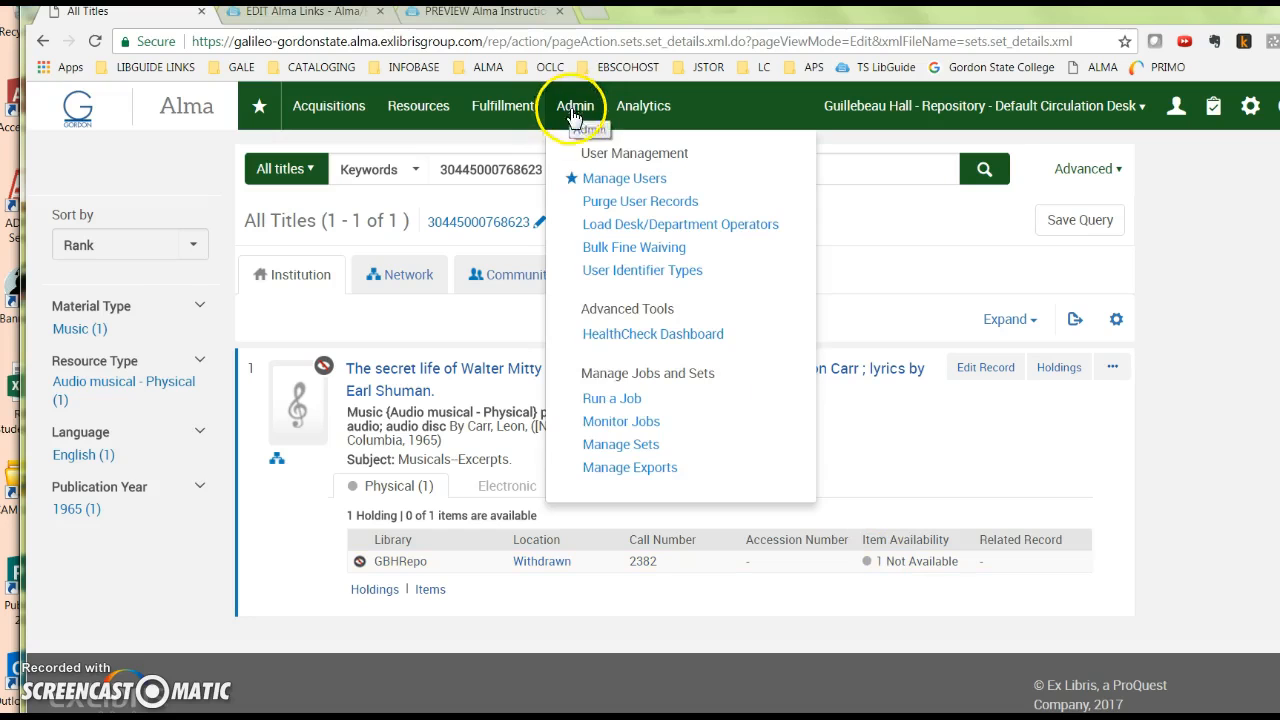
{"action": "left_click", "coordinate": [612, 450]}
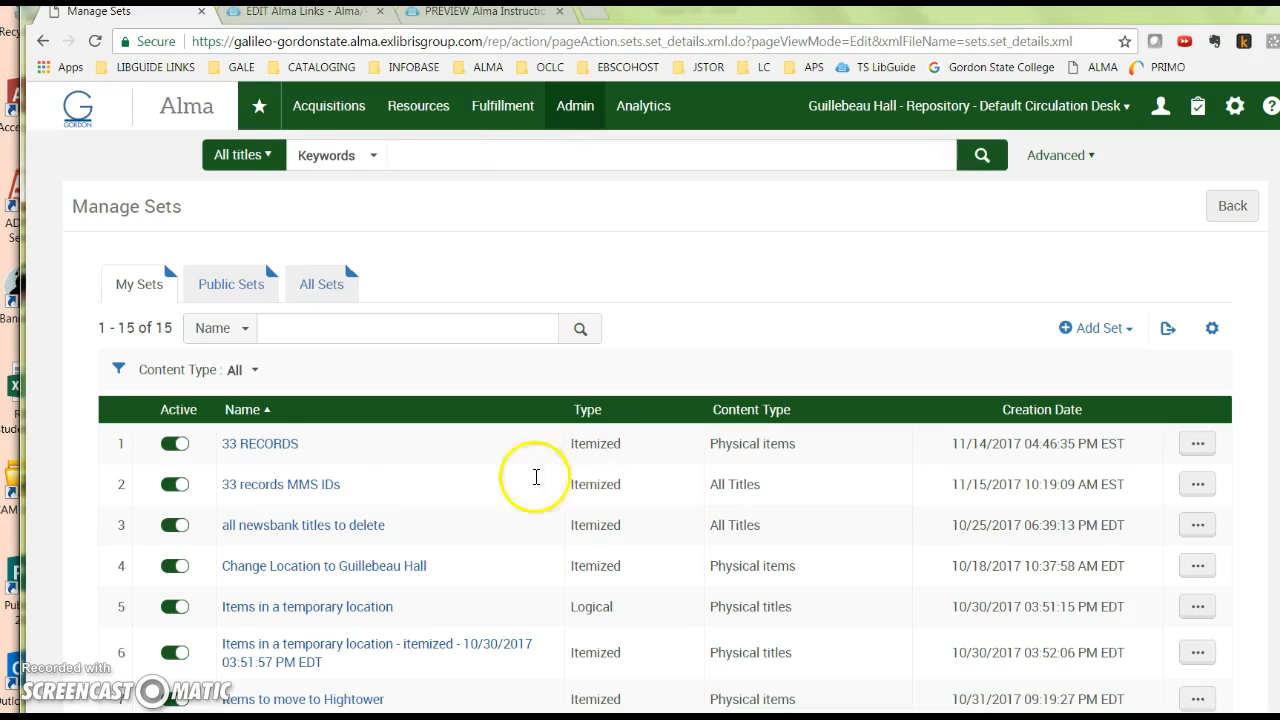
{"action": "left_click", "coordinate": [1195, 445]}
{"action": "left_click", "coordinate": [1105, 508]}
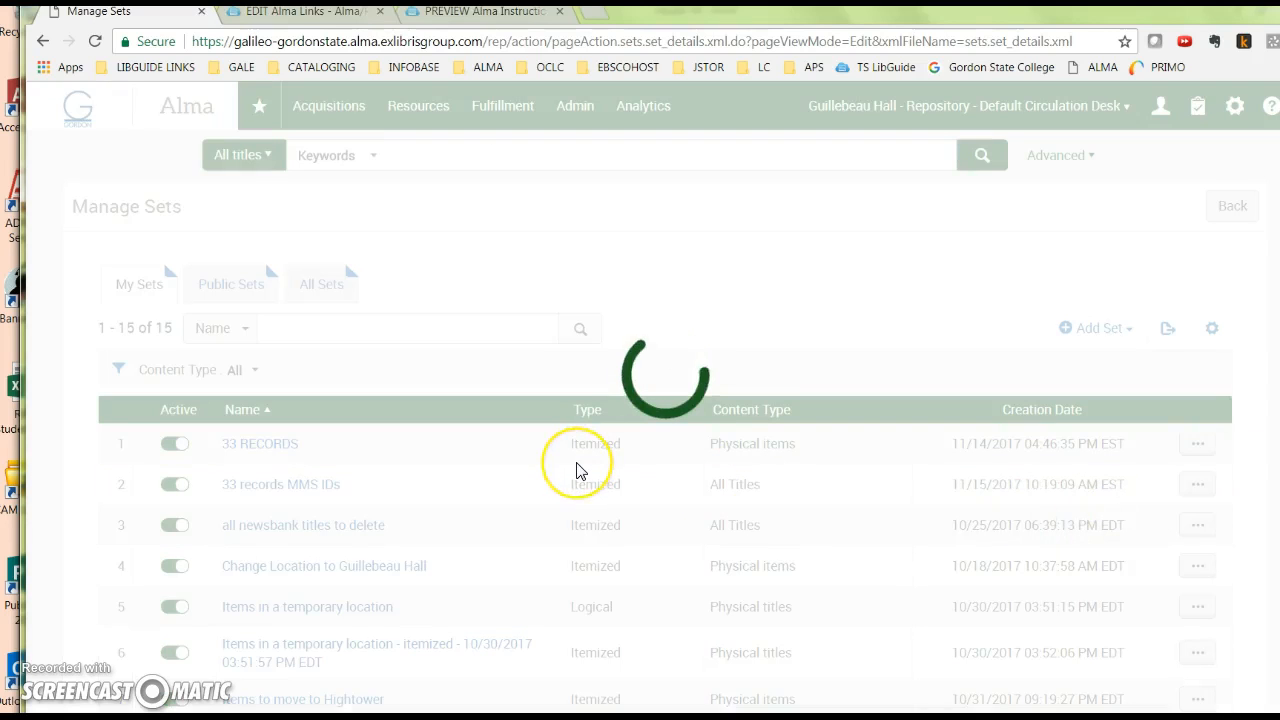
{"action": "scroll", "coordinate": [511, 528], "scroll_direction": "down", "scroll_amount": 1}
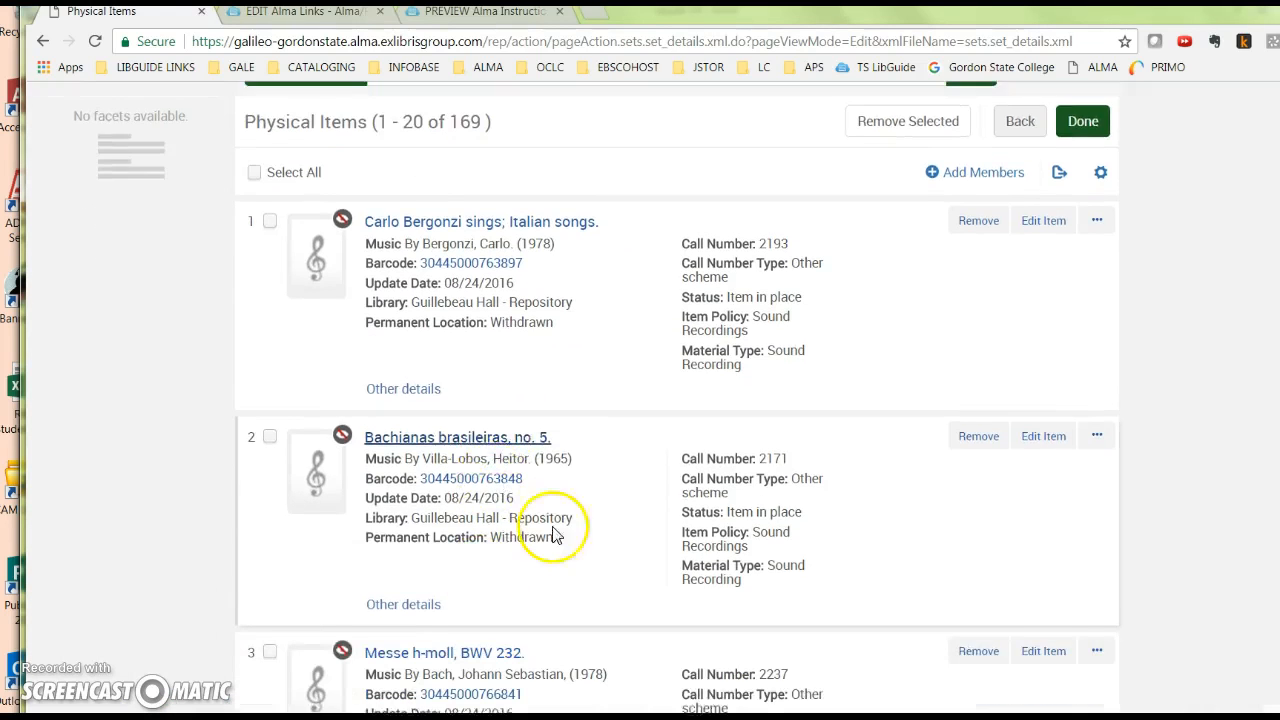
{"action": "scroll", "coordinate": [555, 535], "scroll_direction": "up", "scroll_amount": 1}
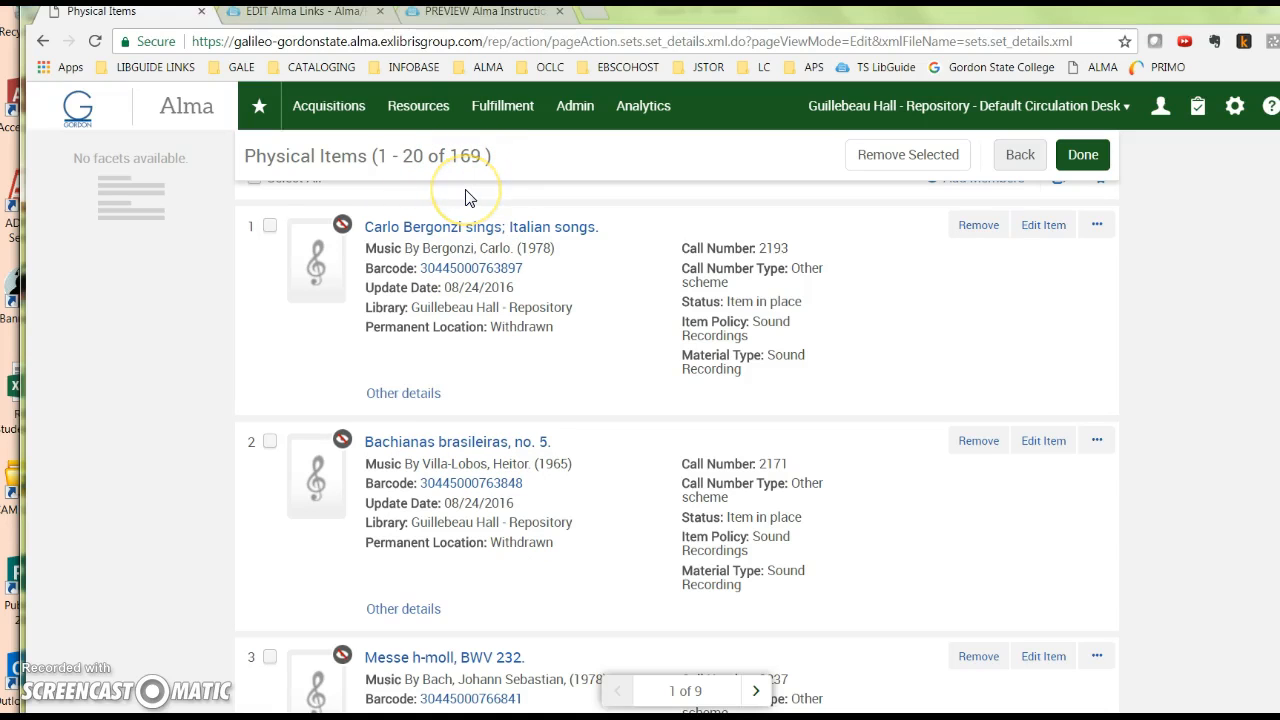
{"action": "scroll", "coordinate": [475, 225], "scroll_direction": "up", "scroll_amount": 2}
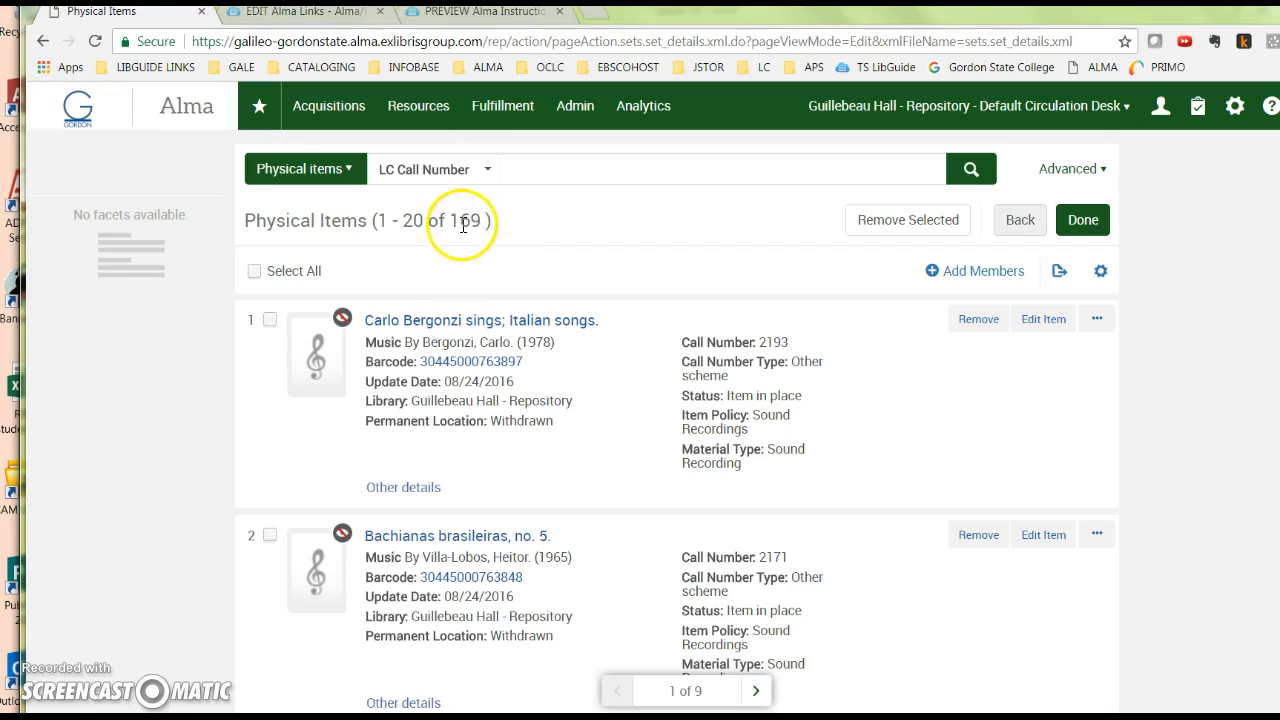
{"action": "scroll", "coordinate": [496, 419], "scroll_direction": "down", "scroll_amount": 1}
{"action": "scroll", "coordinate": [496, 419], "scroll_direction": "down", "scroll_amount": 2}
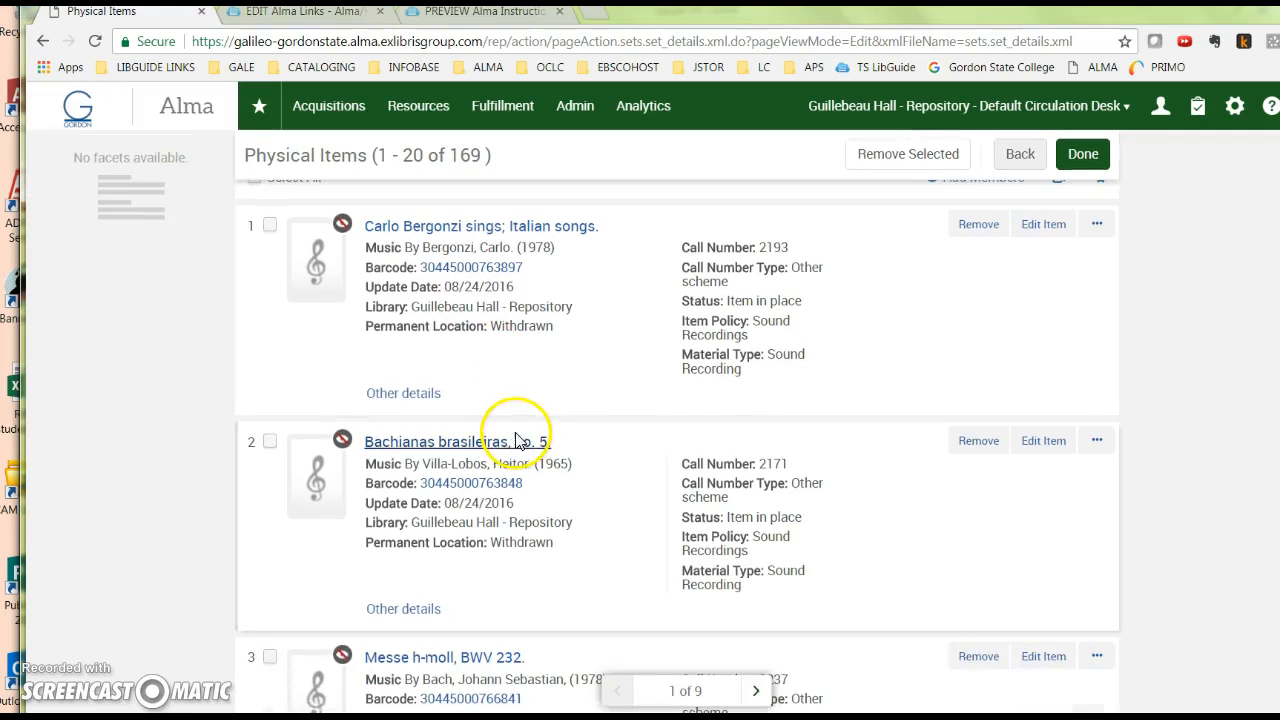